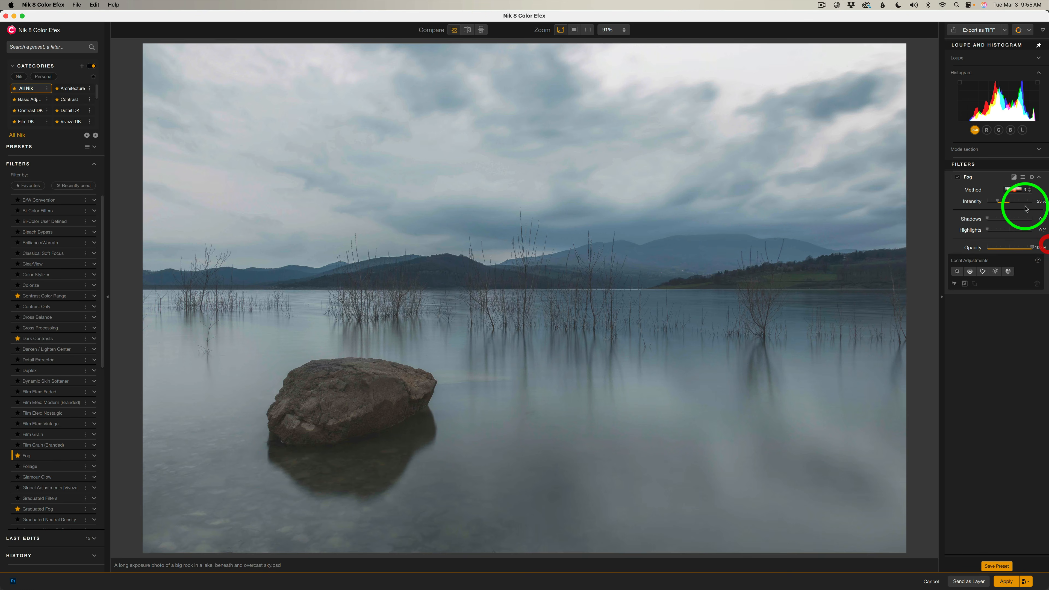
Step: Raise the Fog filter's intensity slightly on the lake photo
drag(998, 202, 1006, 203)
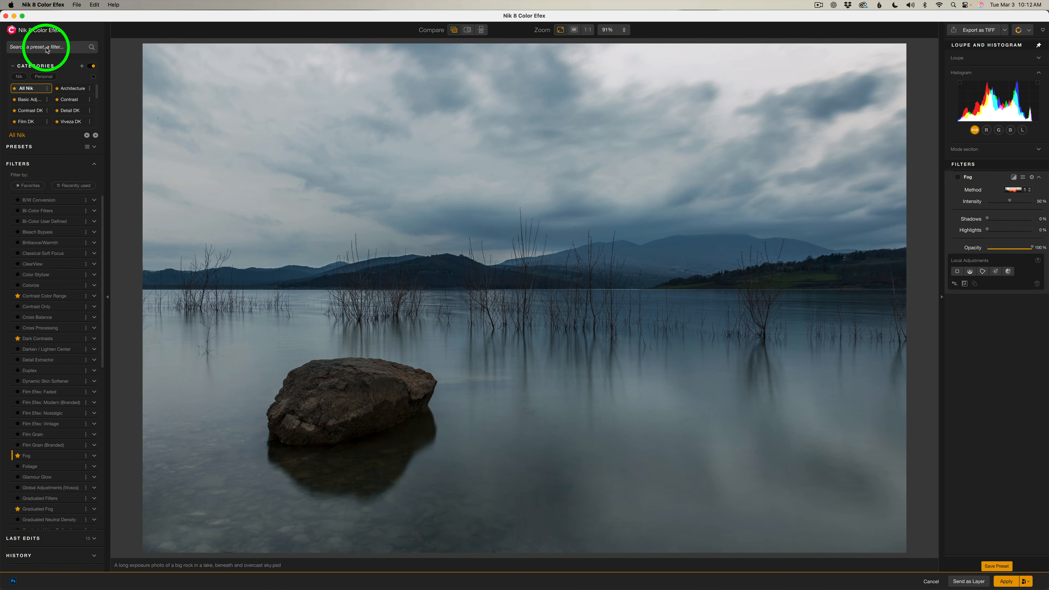
Step: Enable the Fog filter on the lake photo using method 4 with an intensity of 8%
click(958, 178)
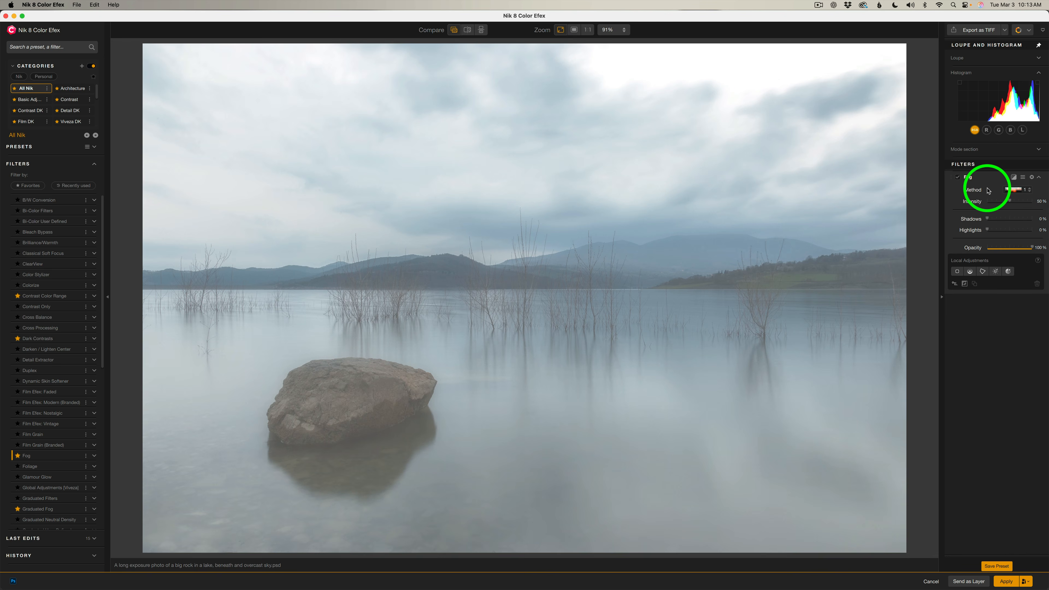
click(1030, 193)
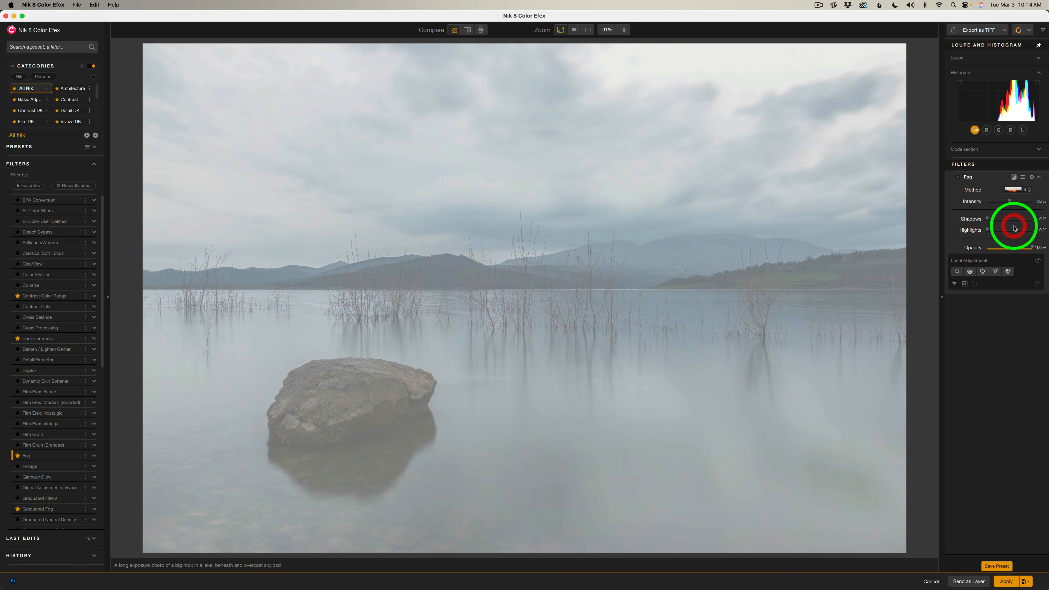
click(1015, 228)
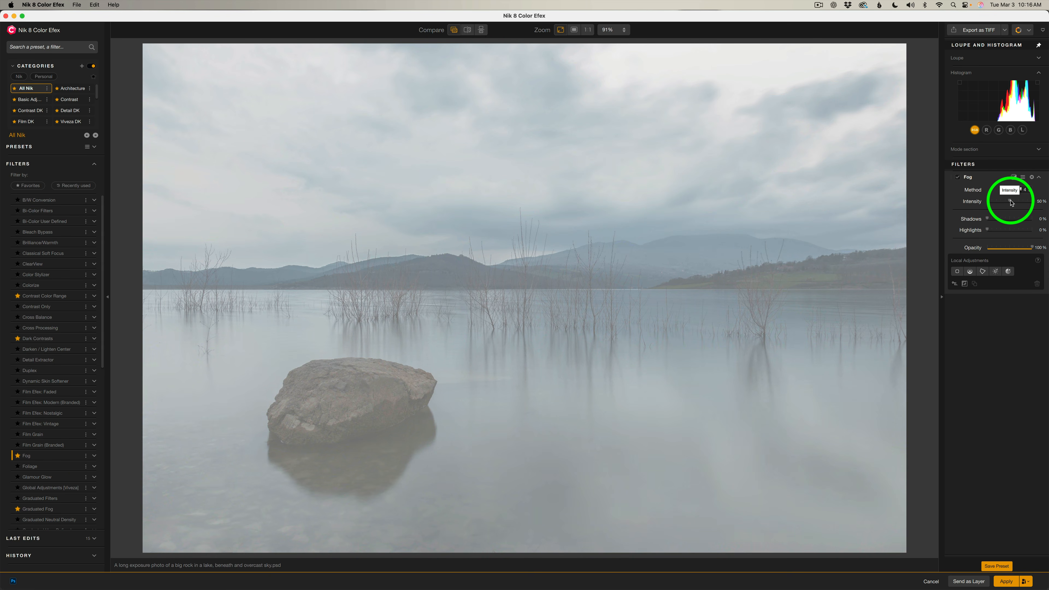
drag(1010, 202, 993, 204)
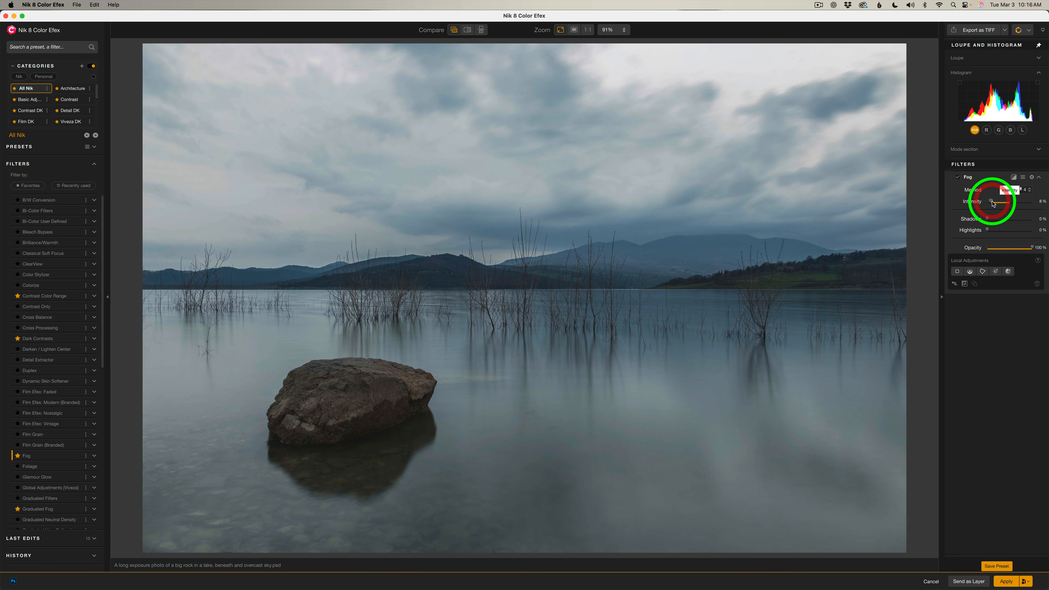
Step: Compare the lake photo with Fog off and on, and raise the filter's intensity to 24%
click(958, 178)
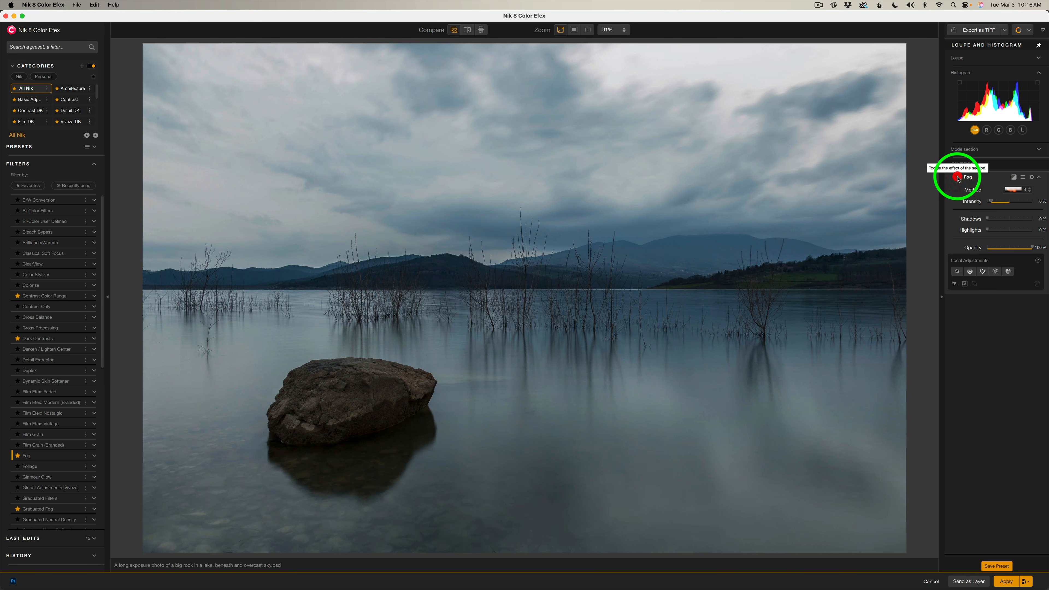
click(957, 178)
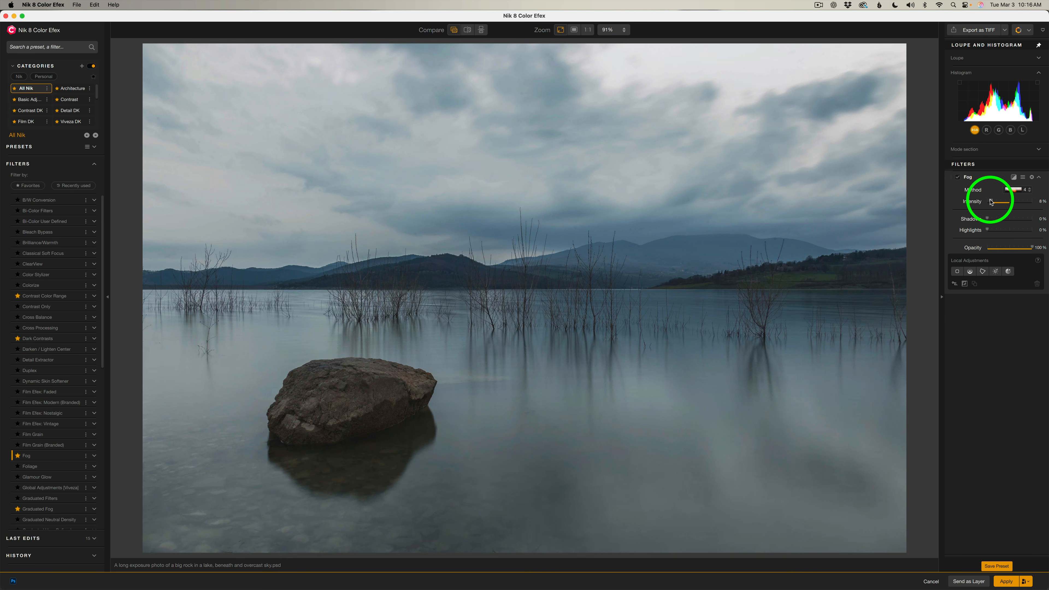
drag(991, 202, 999, 203)
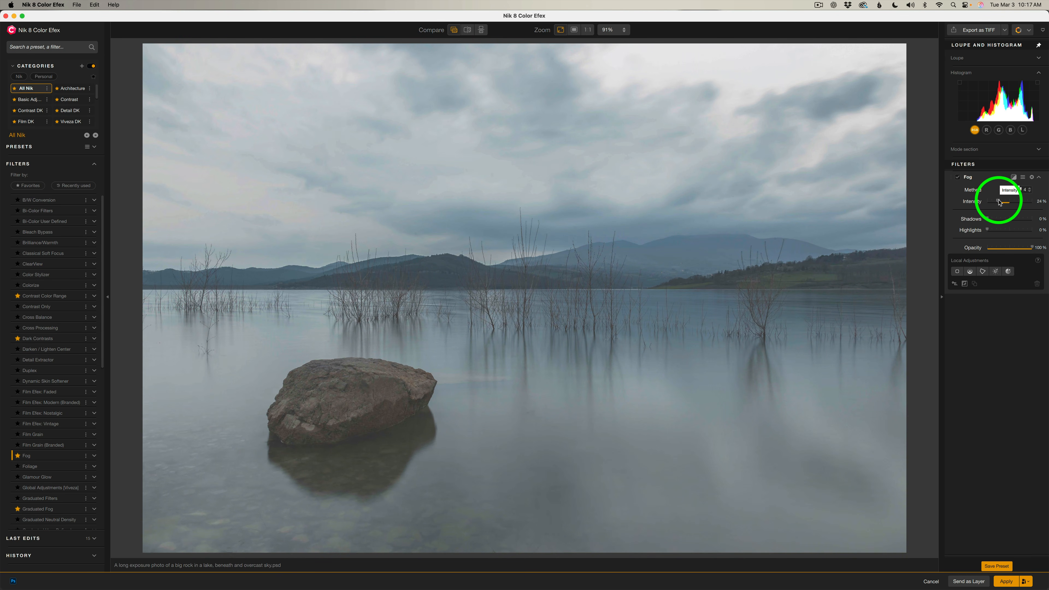
Step: Add a control line running from the mountains down into the water, with luminance and chrominance selectivity at 0%
click(971, 272)
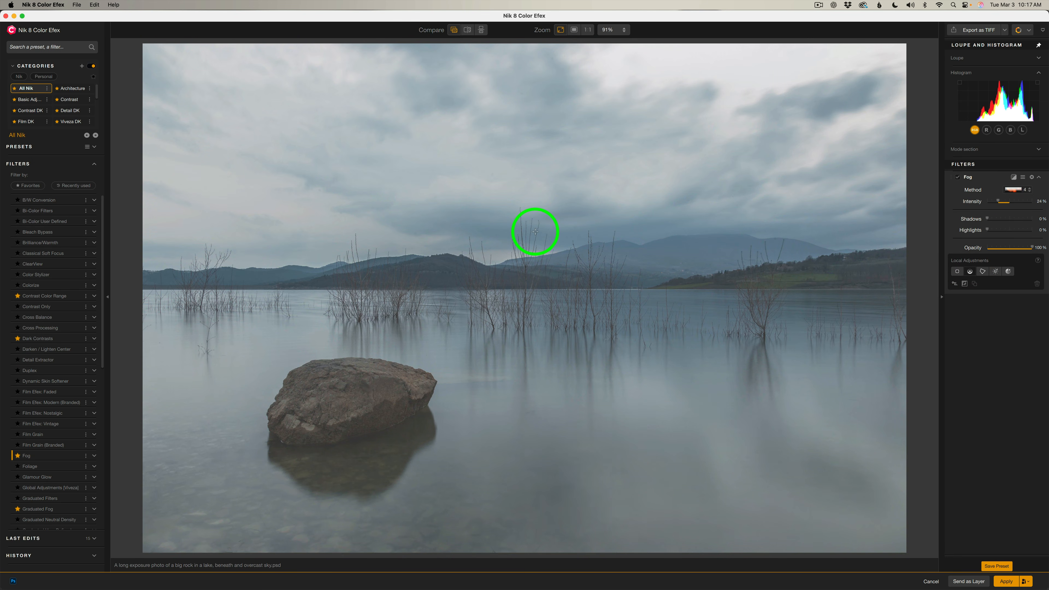
drag(535, 239, 536, 348)
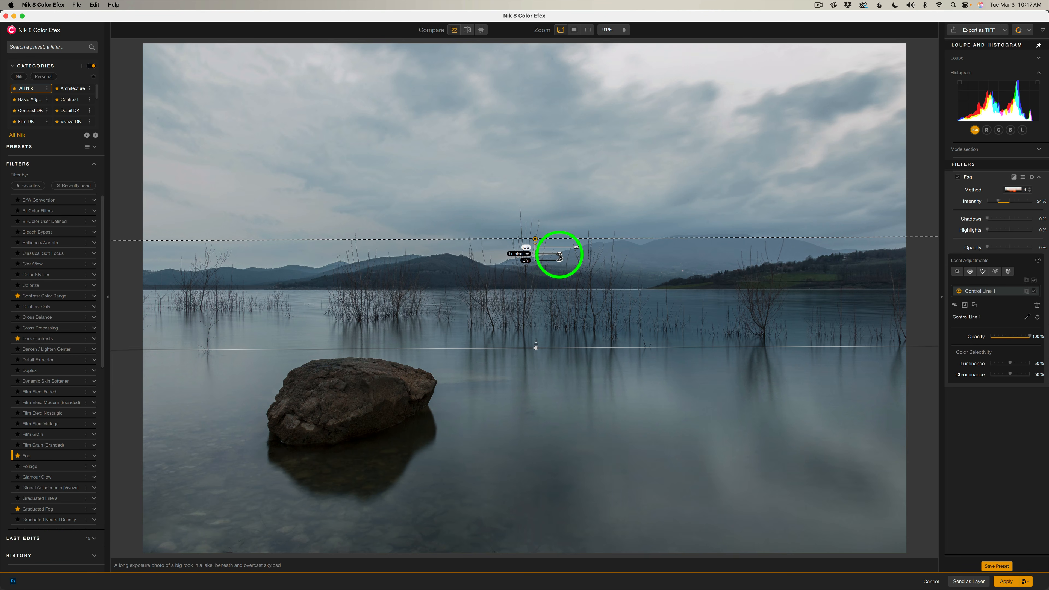
drag(559, 253, 538, 257)
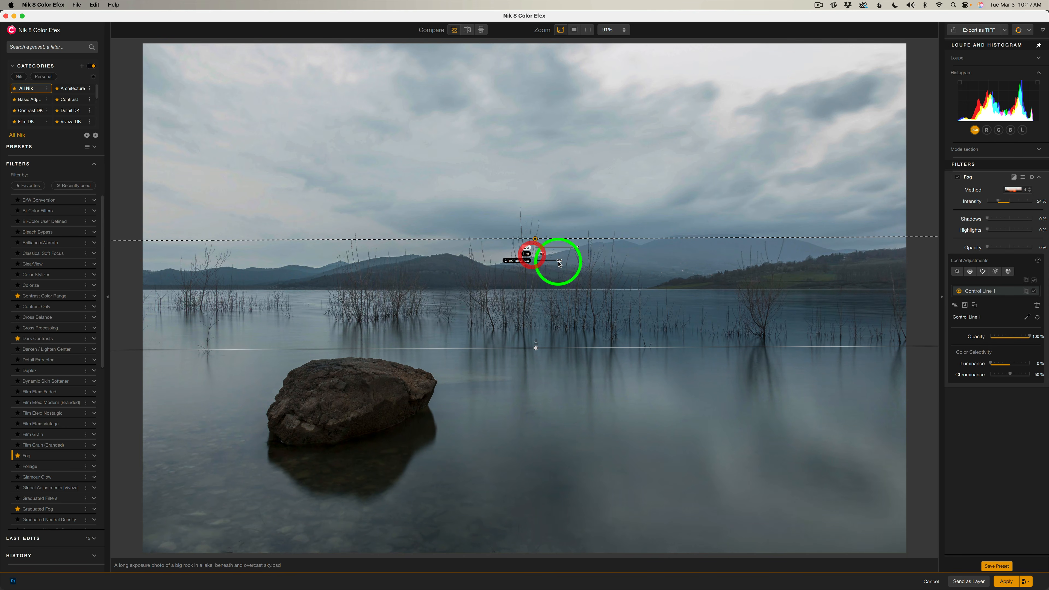
drag(560, 261, 539, 265)
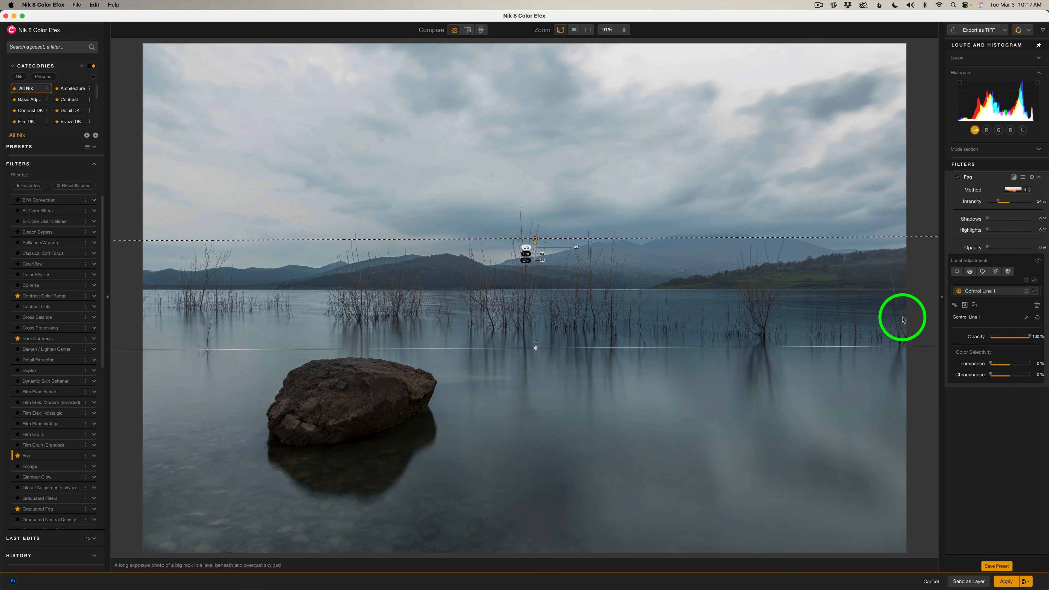
Step: Using the mask view, extend the control line's gradient farther down the water beside the rock for a softer transition
click(1026, 291)
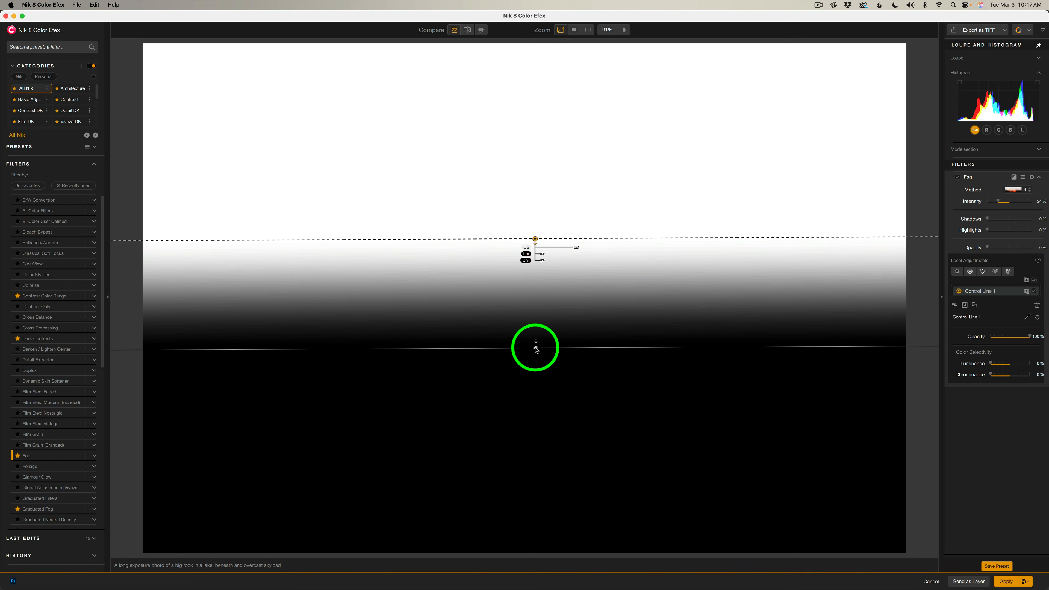
drag(535, 349, 535, 381)
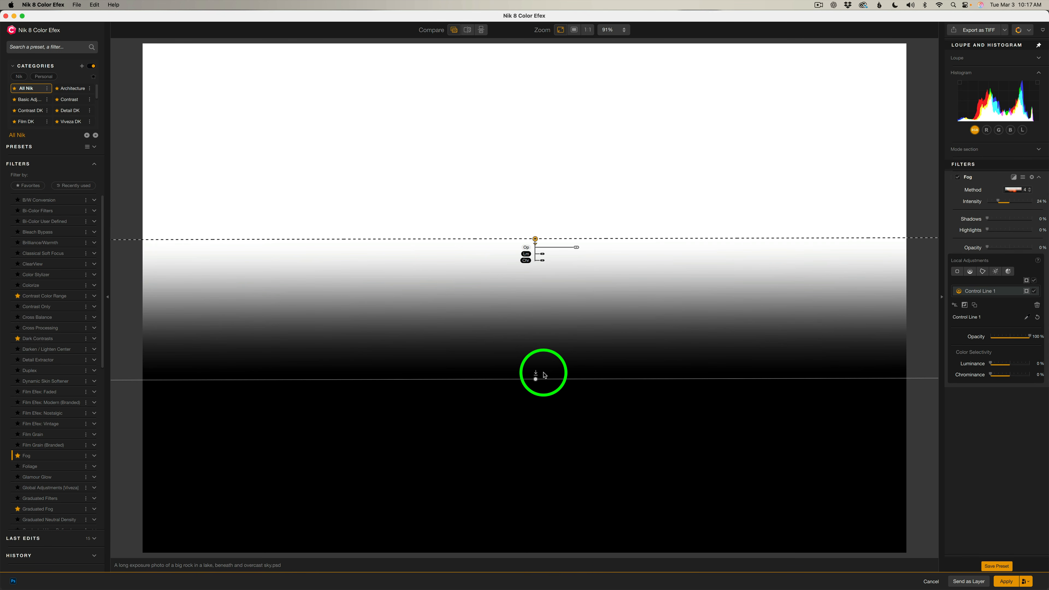
drag(535, 378, 535, 382)
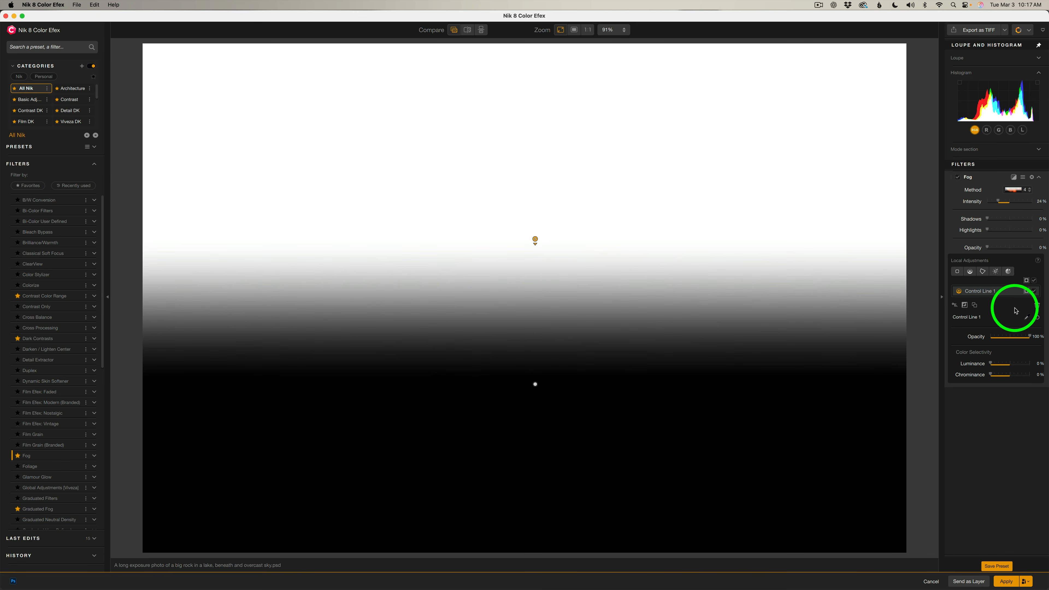
click(1027, 292)
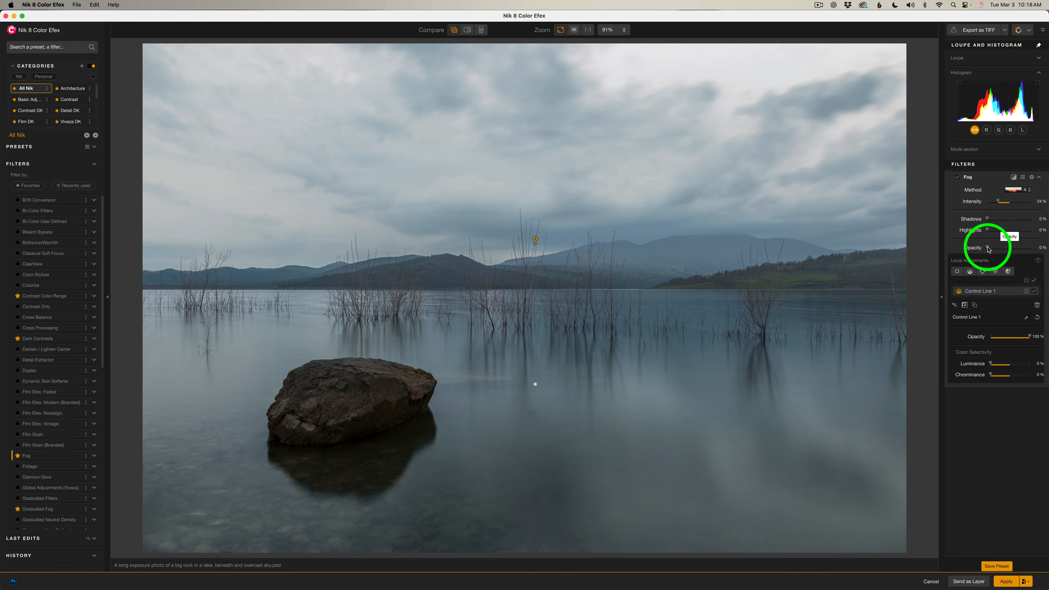
Step: Set the Fog filter's intensity to 27% and its overall opacity outside the control line to 20%
mouse_move(988, 249)
mouse_down()
mouse_move(1019, 253)
mouse_move(977, 252)
mouse_move(1000, 252)
mouse_up()
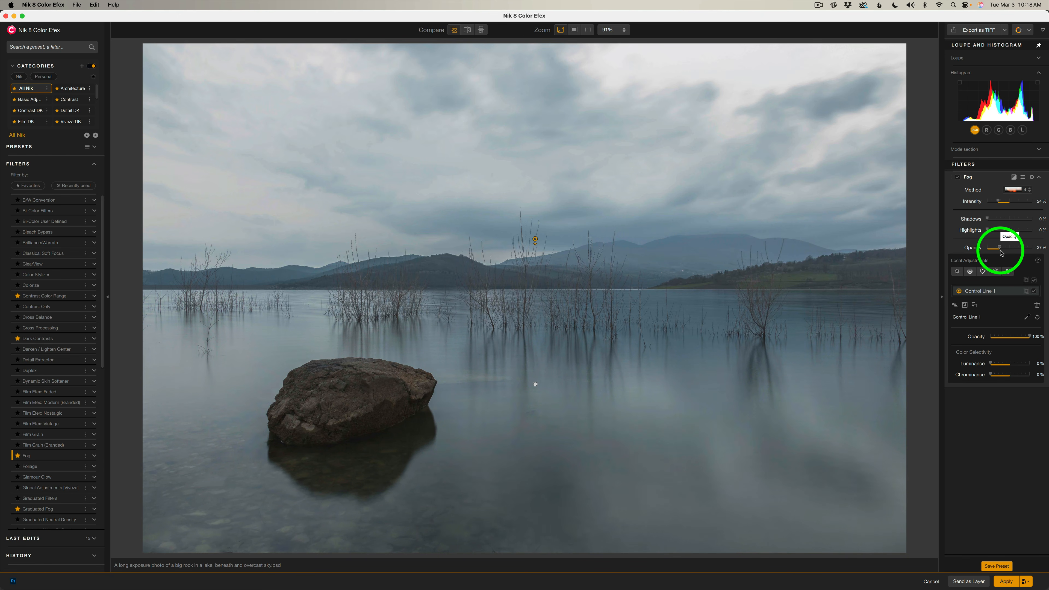
drag(998, 202, 1000, 203)
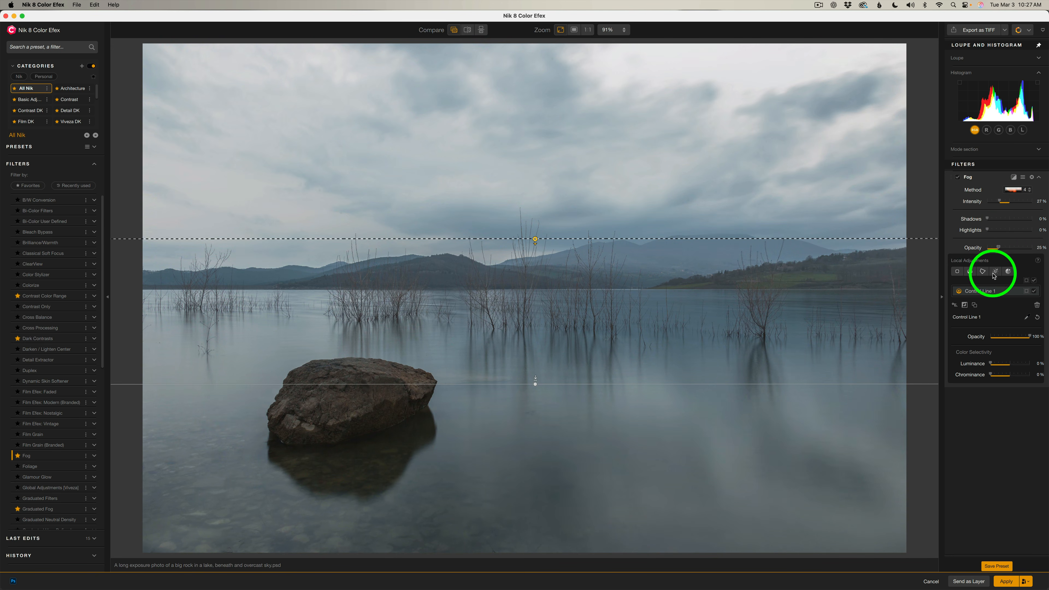
mouse_move(999, 248)
mouse_down()
mouse_move(942, 250)
mouse_move(1003, 250)
mouse_up()
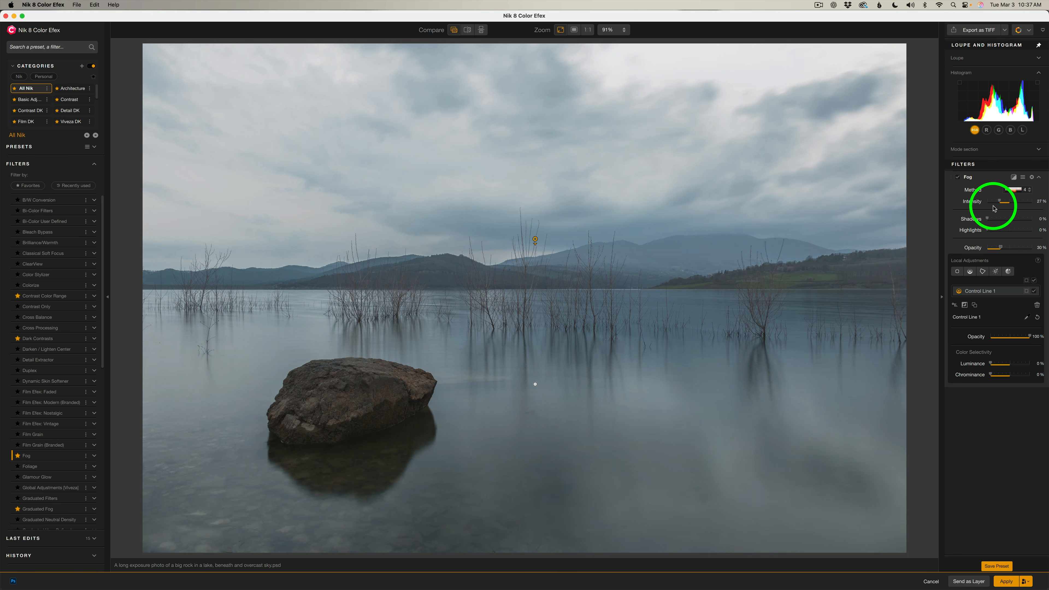
drag(1001, 248, 972, 246)
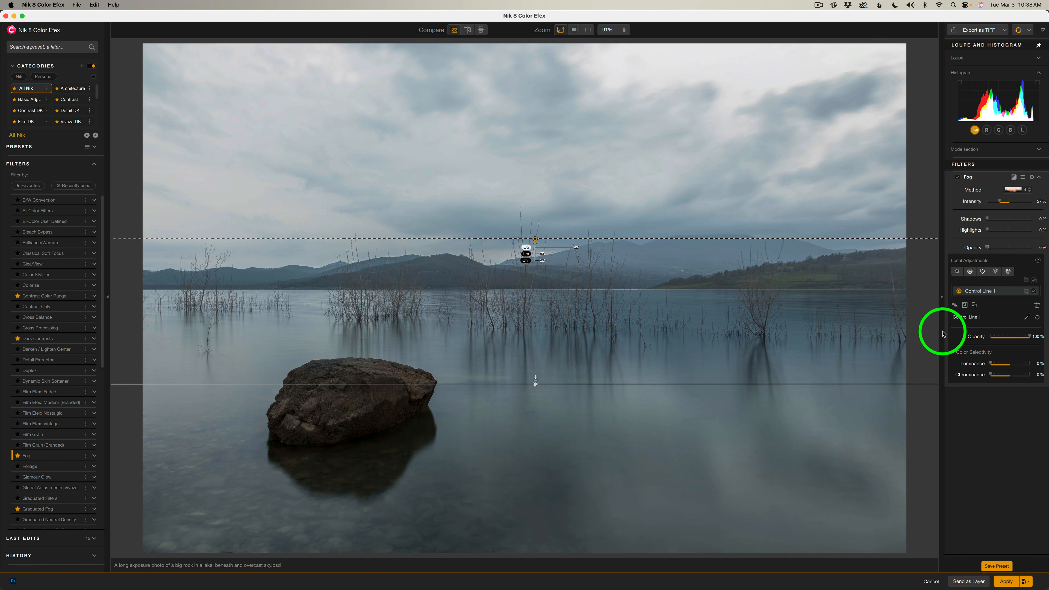
drag(989, 248, 997, 248)
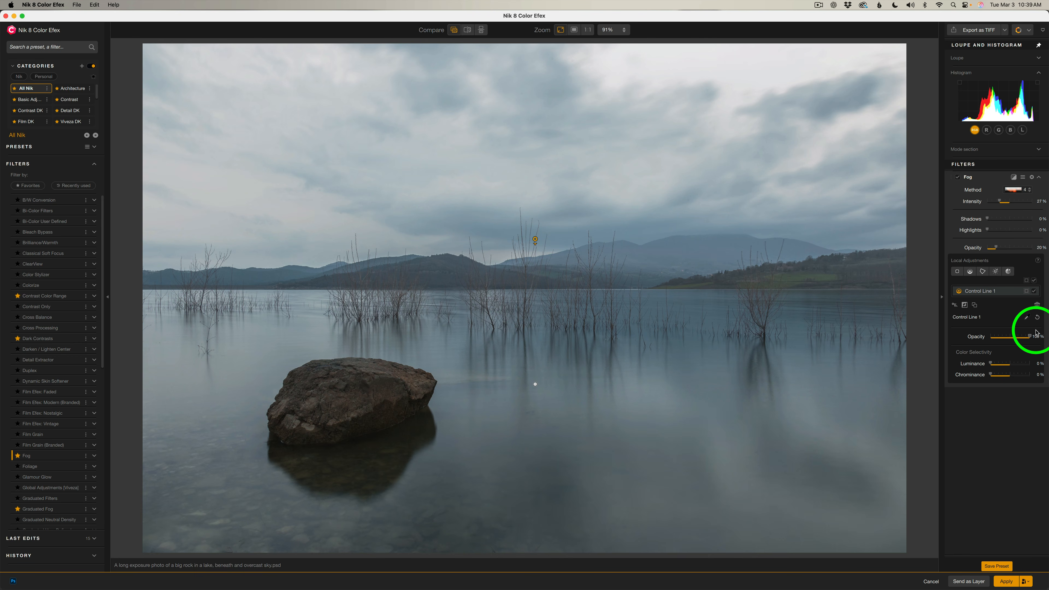
Step: Try the control line's opacity at 0% and restore it to 100%
drag(1032, 338, 959, 338)
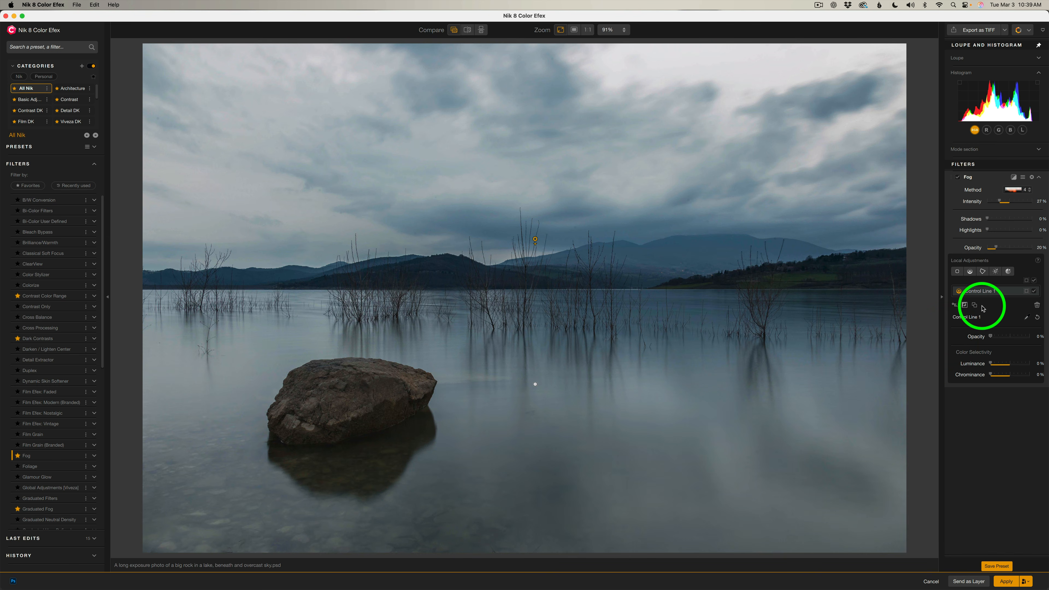
drag(991, 336, 1037, 337)
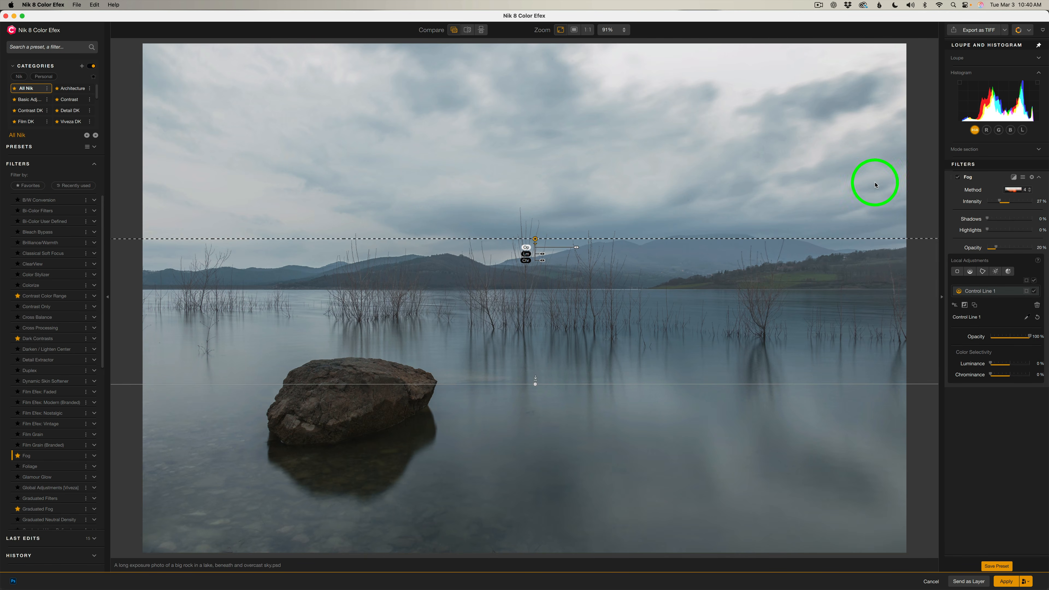
mouse_move(987, 219)
mouse_down()
mouse_move(1046, 223)
mouse_move(984, 223)
mouse_up()
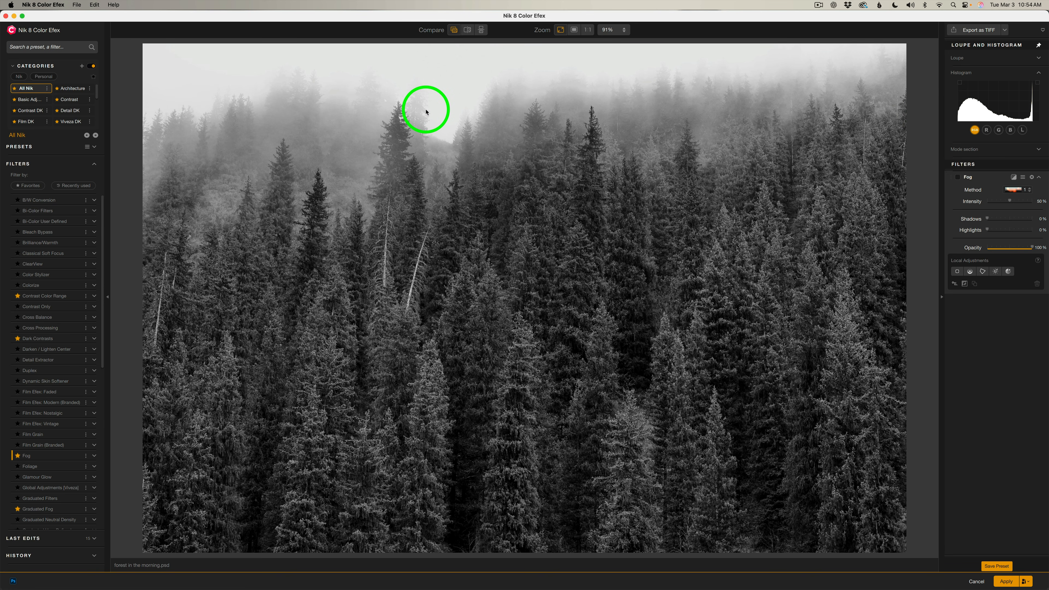
Step: Enable the Fog filter on the forest photo using method 3 with an intensity of about 13%
click(959, 178)
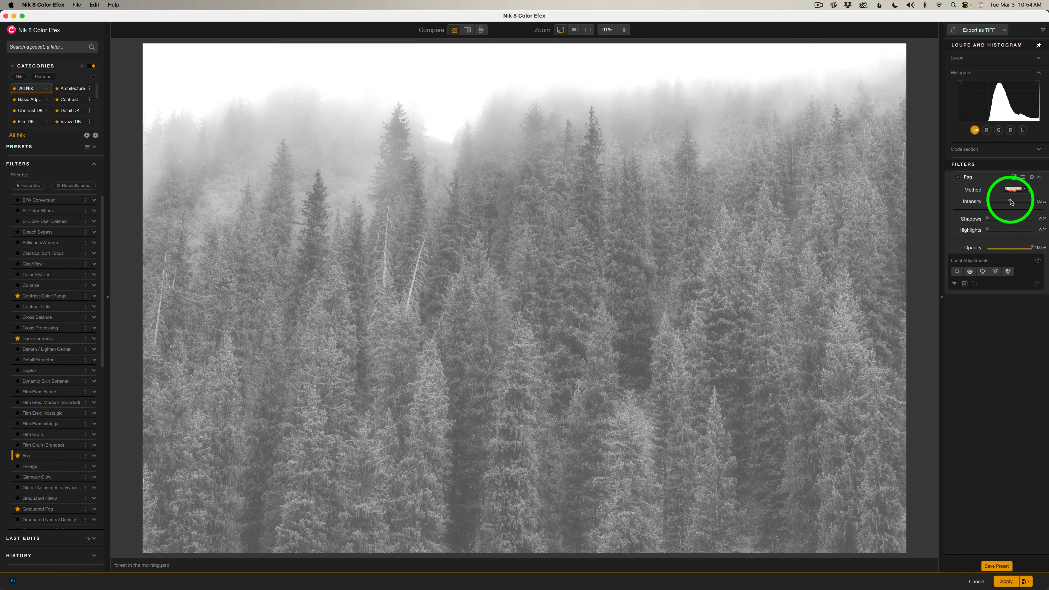
drag(1011, 201, 999, 202)
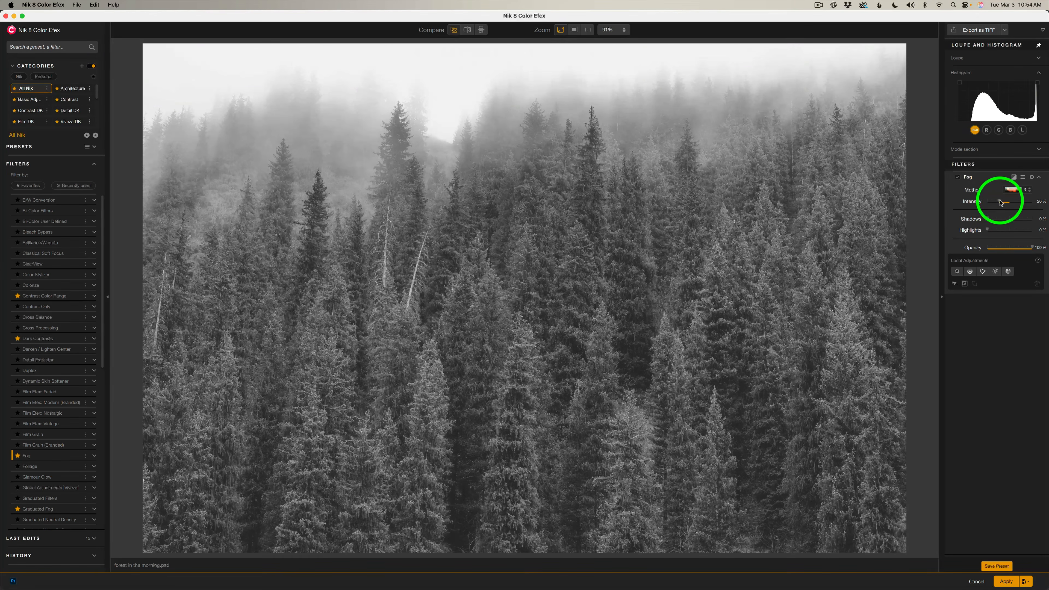
drag(1000, 202, 983, 202)
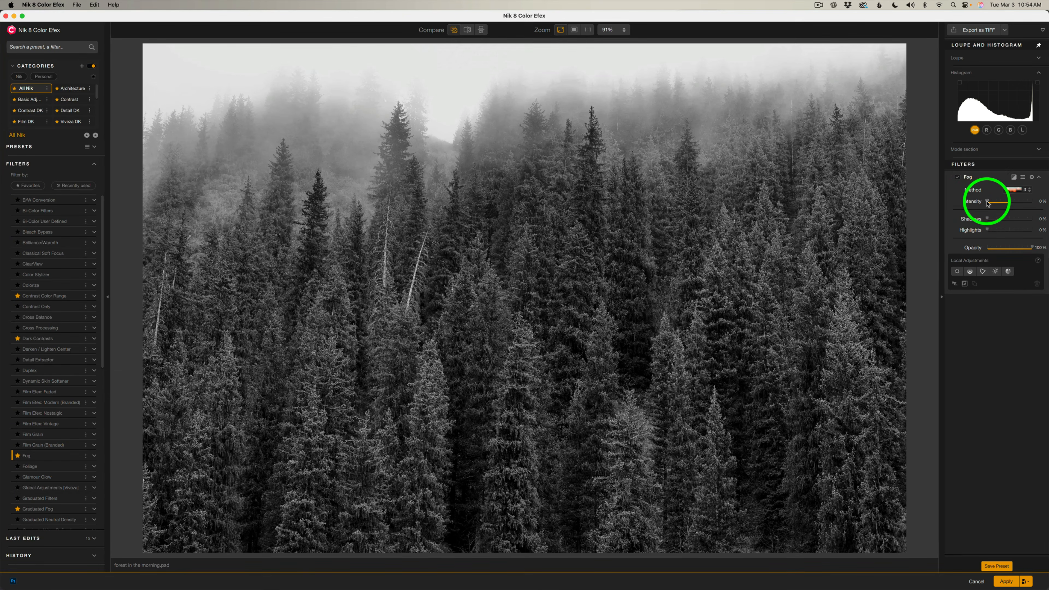
drag(988, 202, 994, 203)
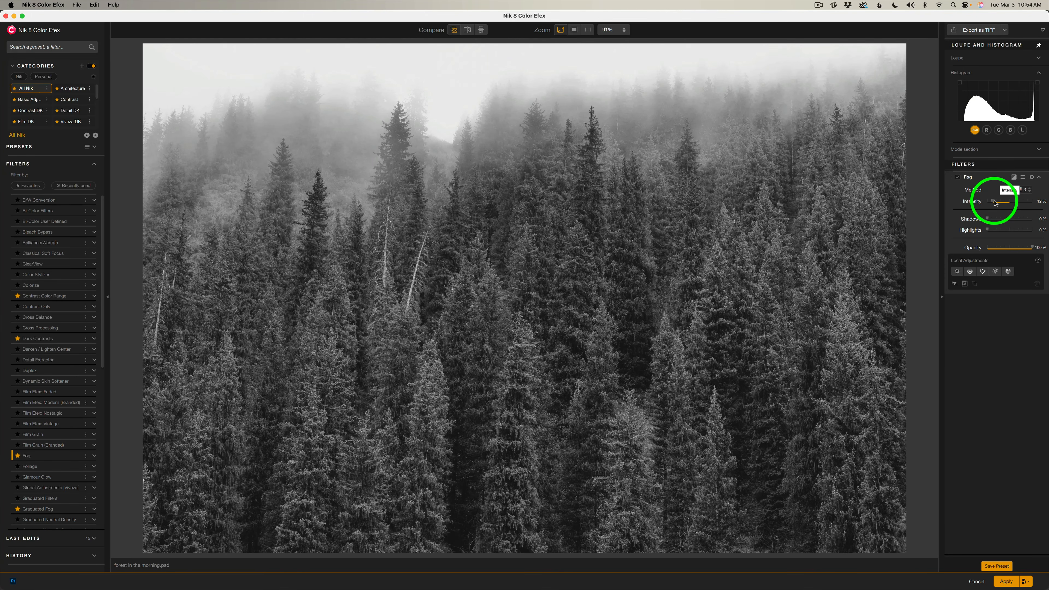
Step: Compare the forest photo with Fog off and on, and raise the filter's intensity to 32%
click(958, 177)
click(958, 177)
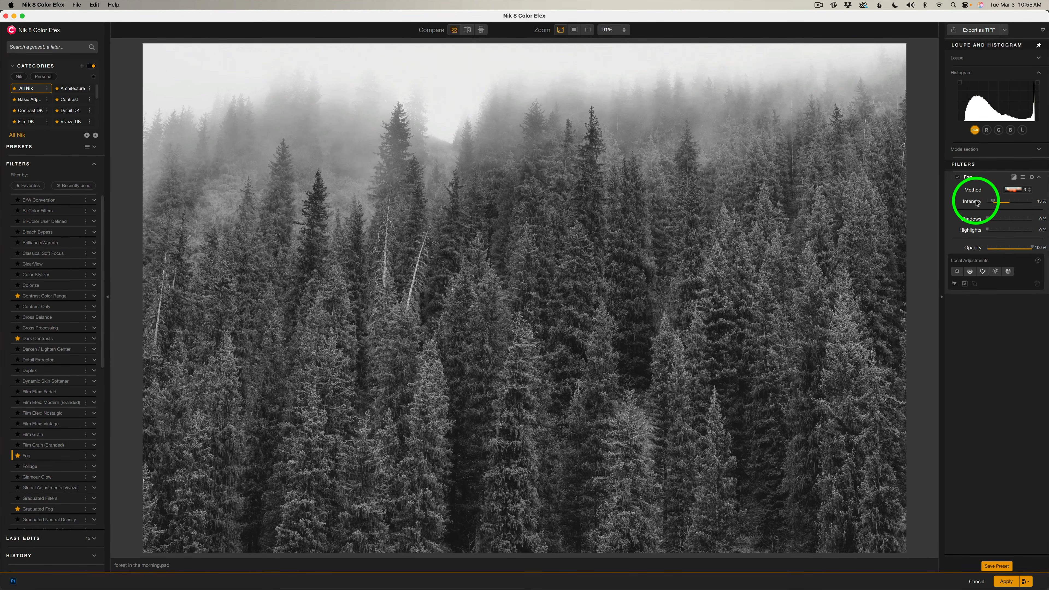
drag(994, 202, 1003, 201)
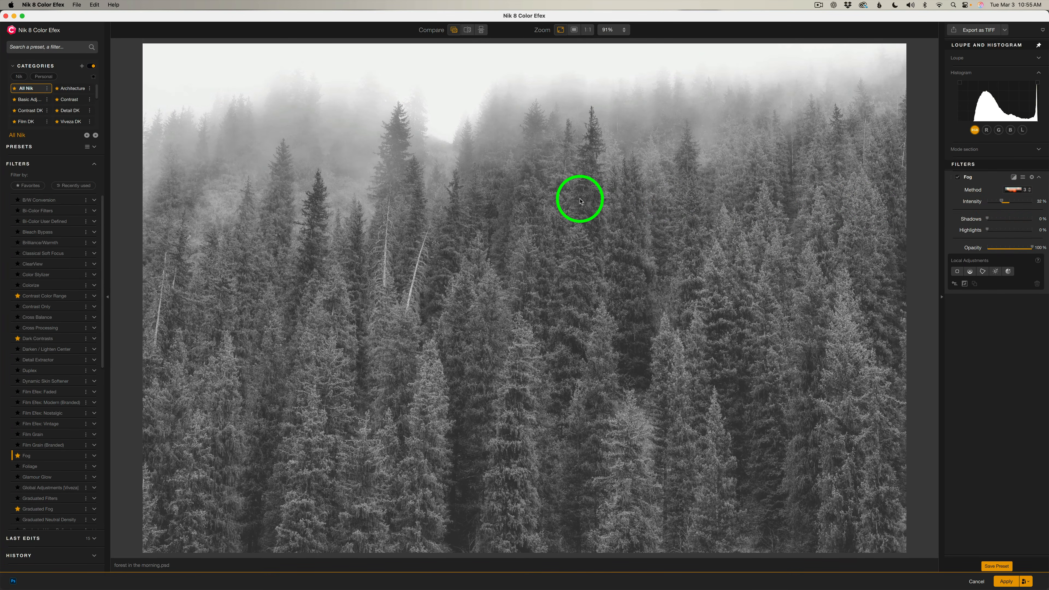
Step: Add a downward control line over the middle of the forest, with luminance and chrominance selectivity at 0%
click(971, 272)
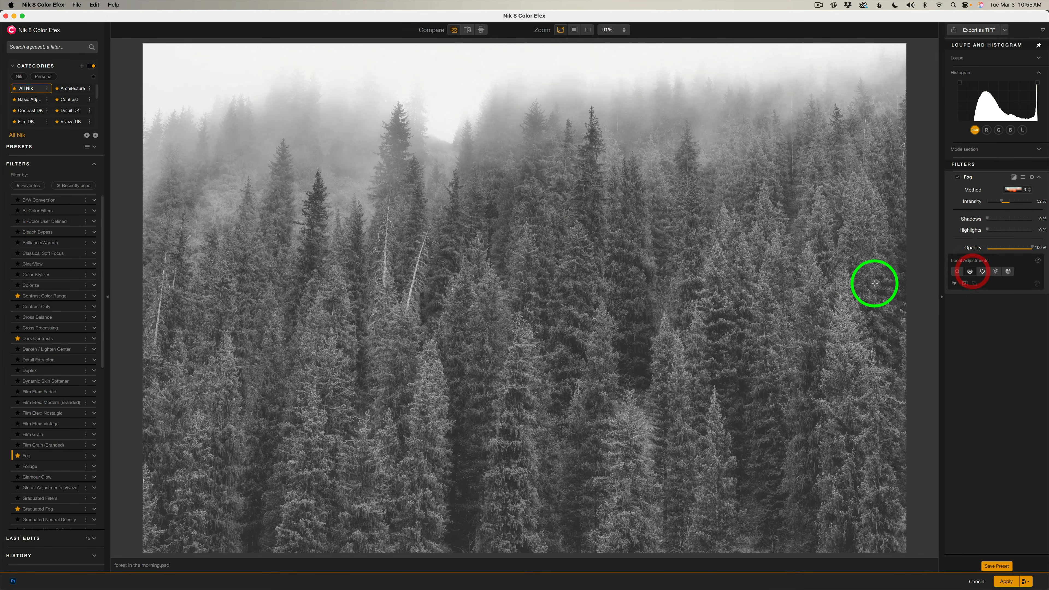
drag(559, 257, 557, 447)
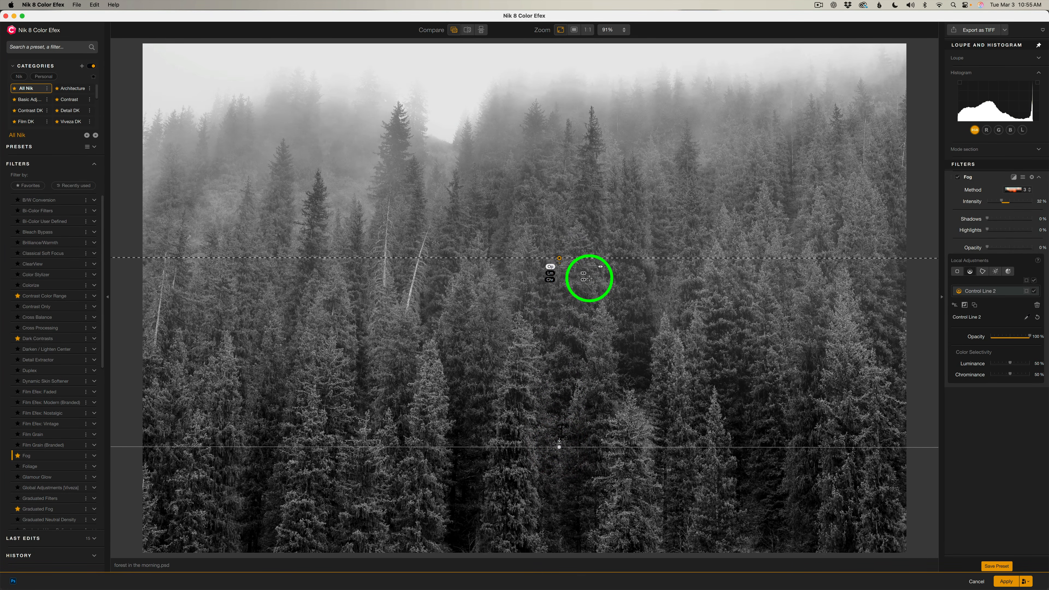
drag(584, 274, 543, 276)
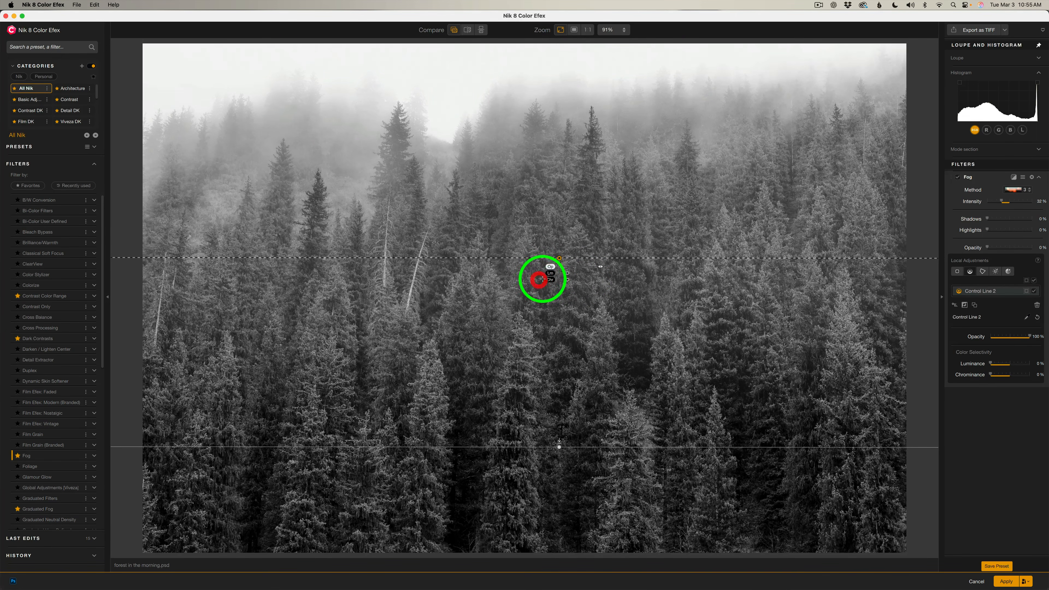
Step: Stretch the control line's gradient toward the lower edge of the forest, shift its start slightly down, and show its mask
drag(559, 449, 560, 497)
mouse_move(560, 258)
mouse_down()
mouse_move(560, 279)
mouse_move(560, 267)
mouse_up()
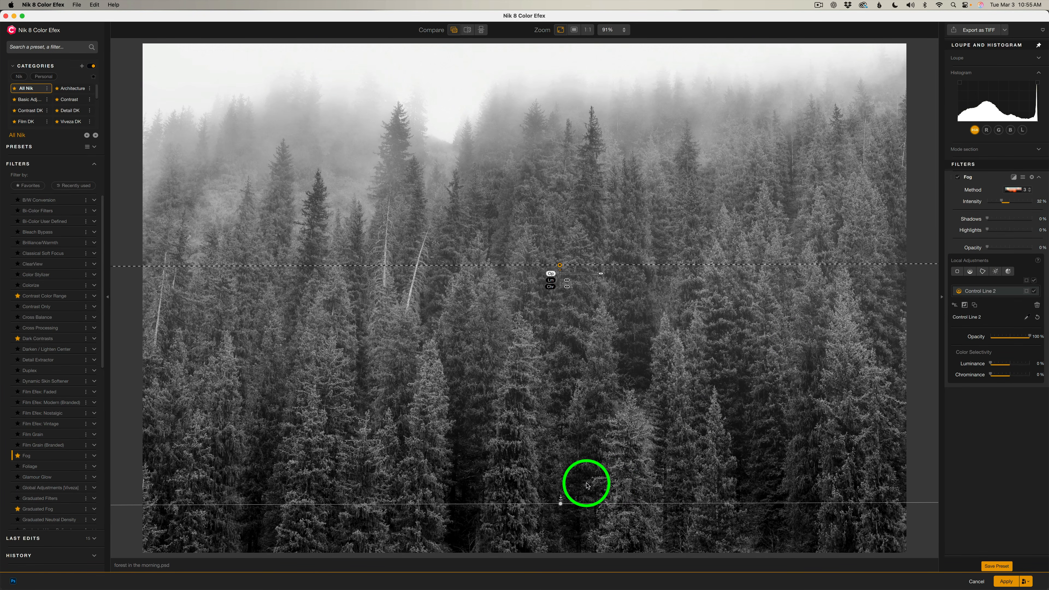
click(1027, 292)
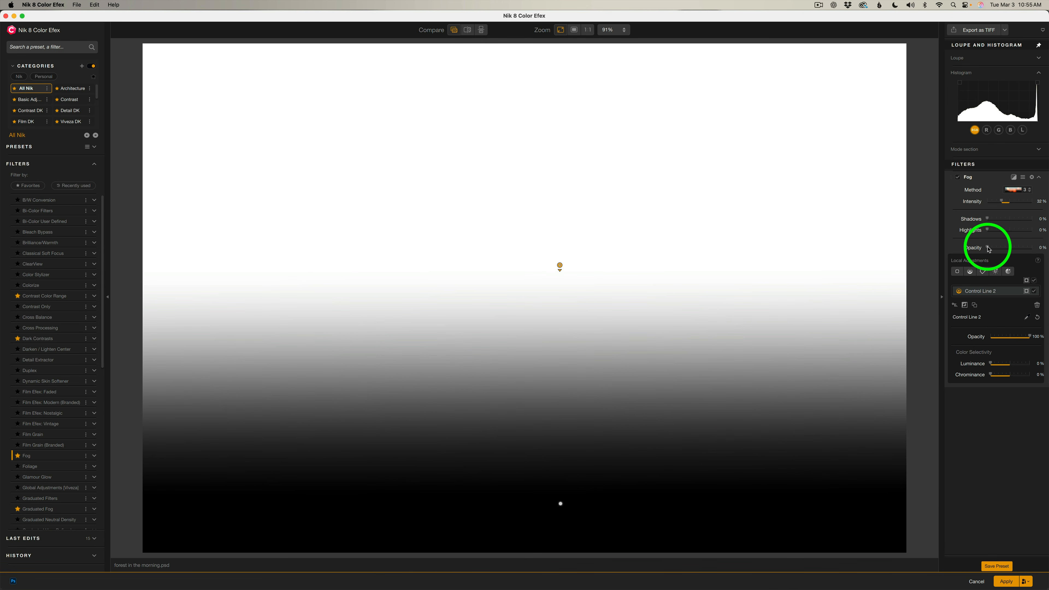
Step: Hide the control line's mask and raise the Fog filter's overall opacity to 21%
drag(988, 249, 960, 250)
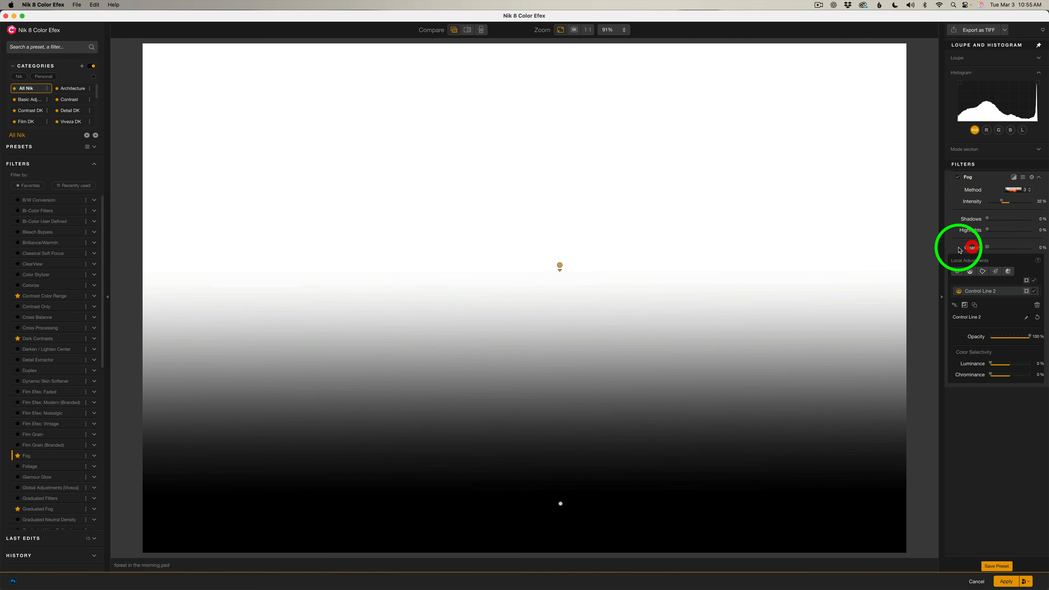
click(1027, 290)
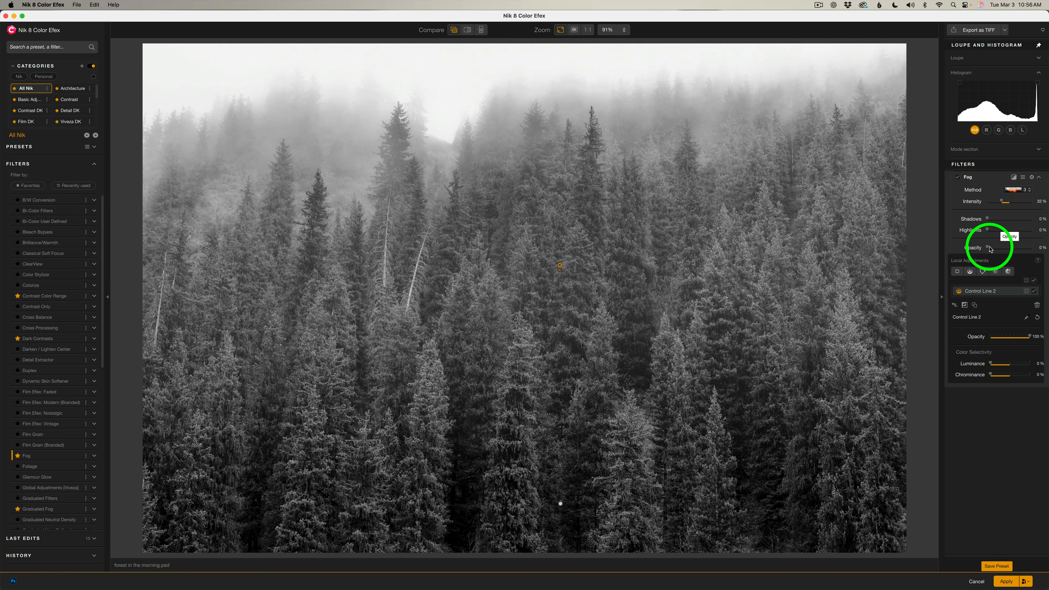
drag(990, 248, 999, 250)
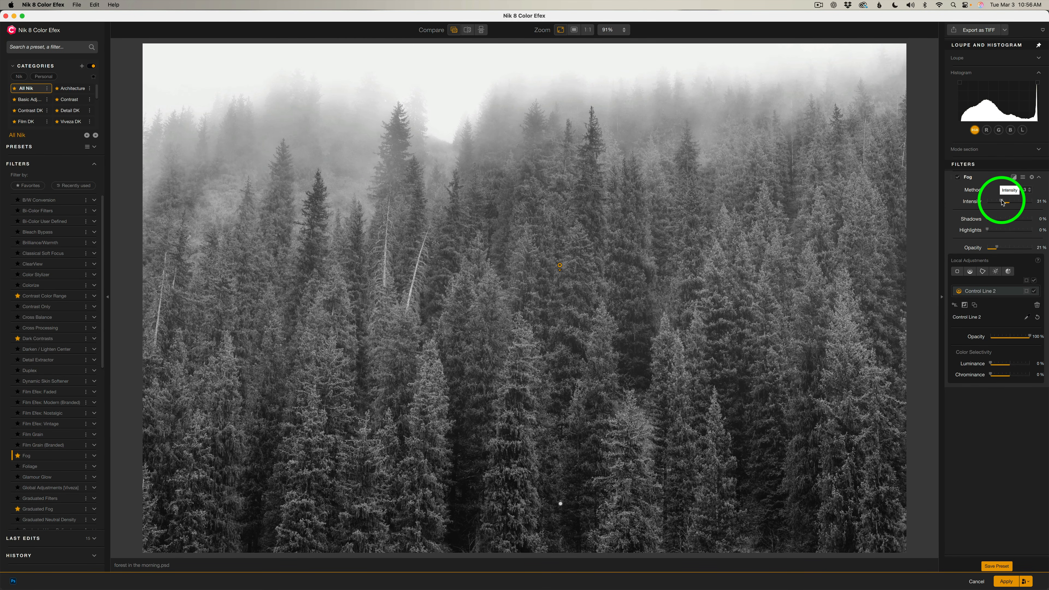
Step: Set the filter's intensity to 24% with opacity at 21%, and compare the forest photo with Fog off and on
drag(1003, 202, 1000, 202)
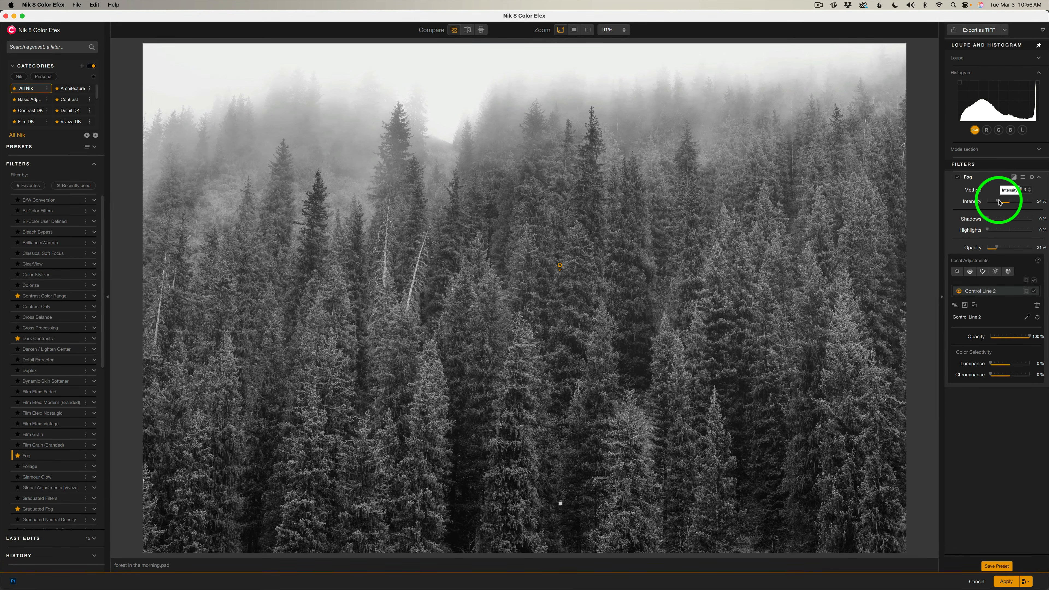
drag(1000, 202, 1000, 202)
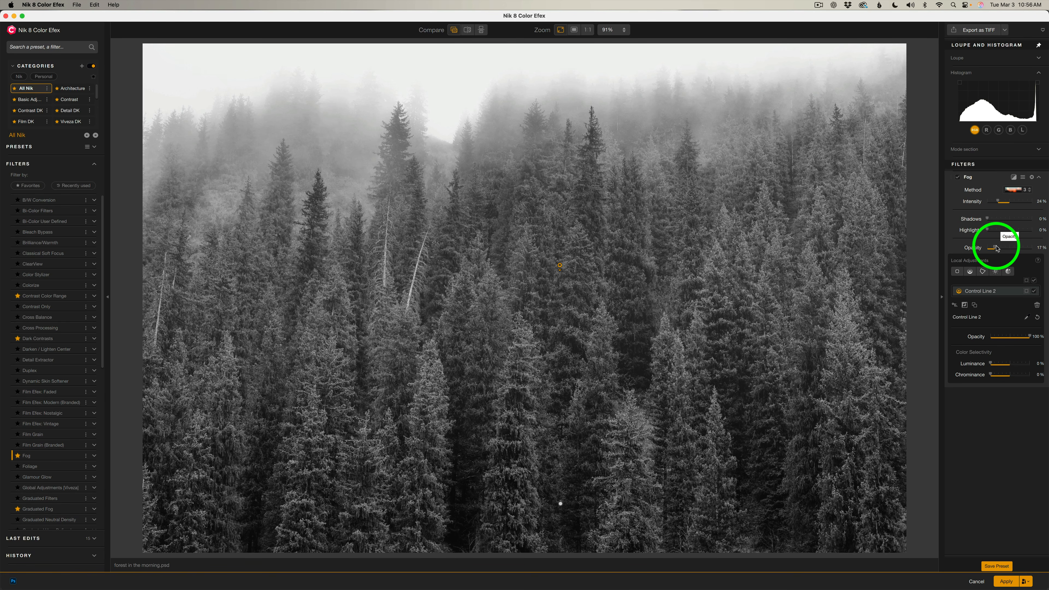
drag(997, 248, 998, 247)
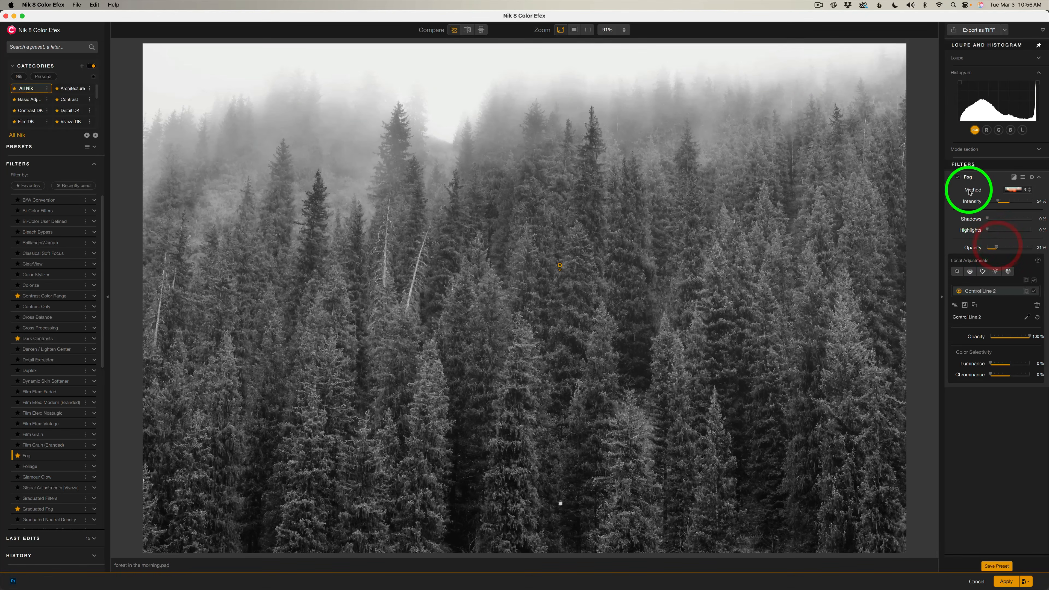
click(959, 178)
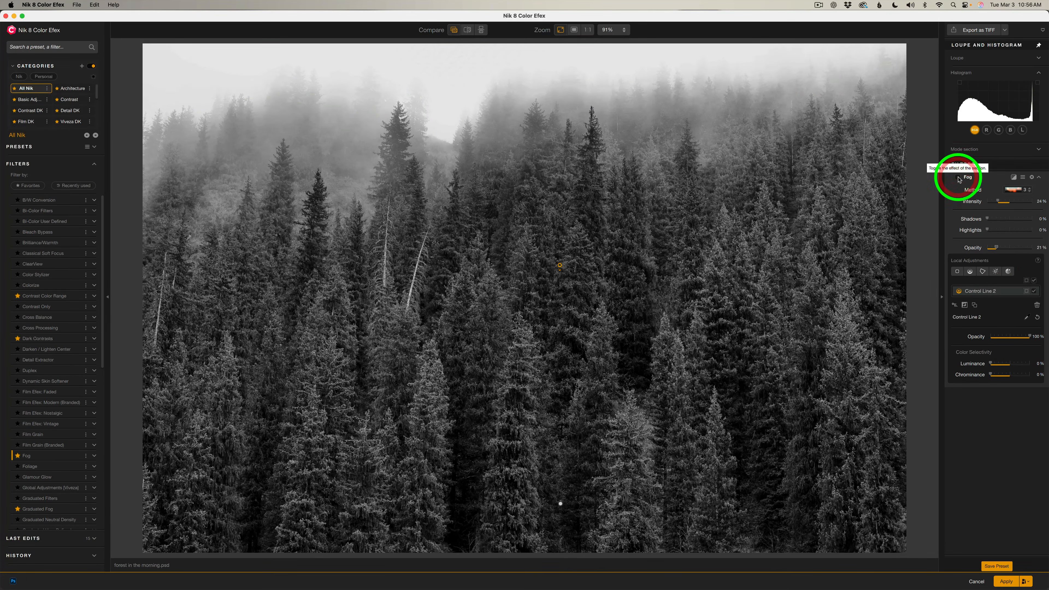
click(959, 177)
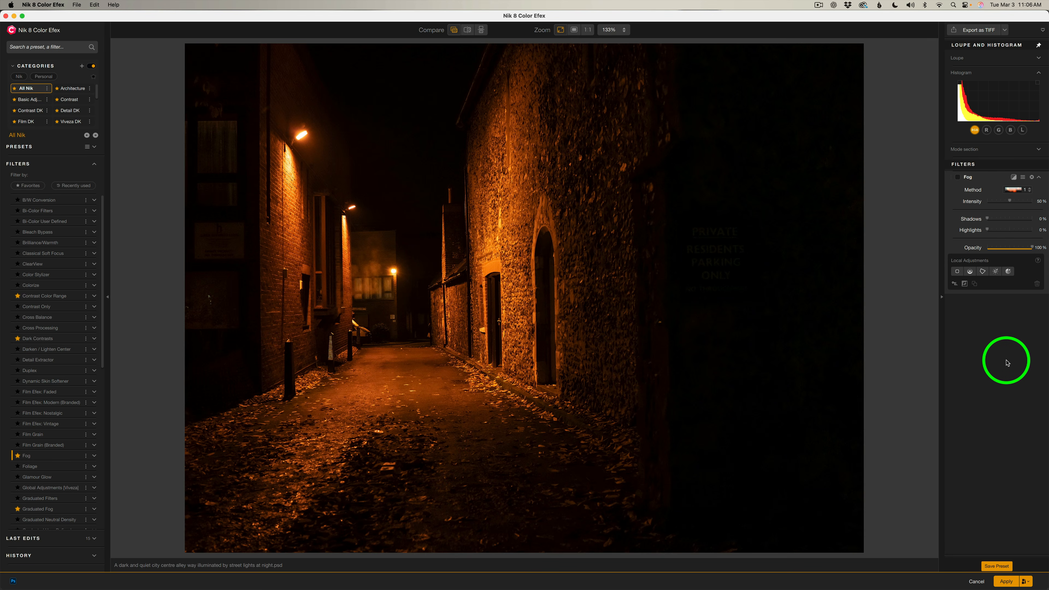
Step: Enable the Fog filter on the night alley photo using method 1 with an intensity of 19%
click(958, 179)
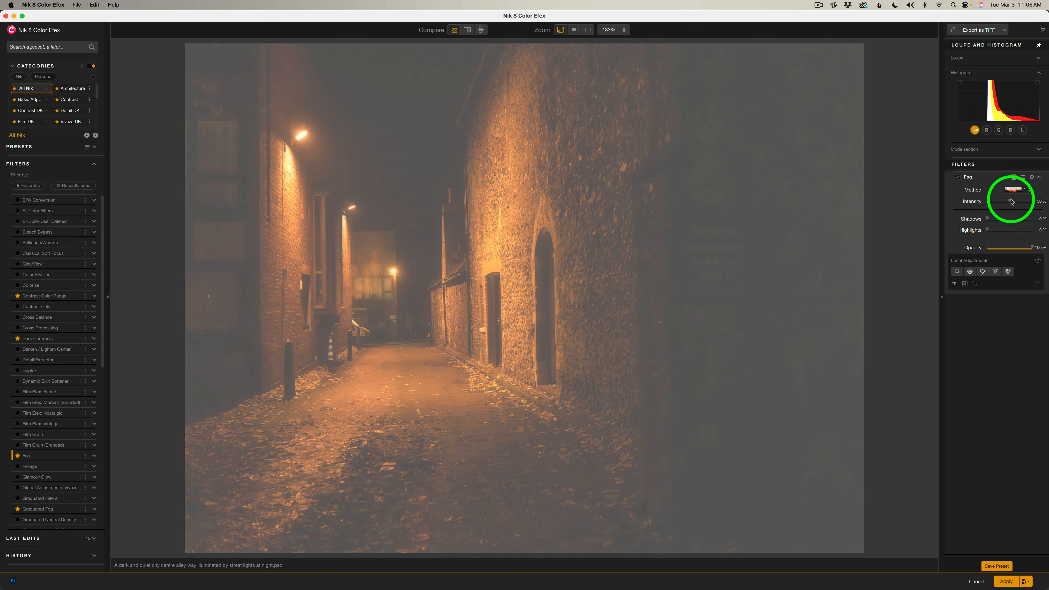
drag(1006, 202, 994, 202)
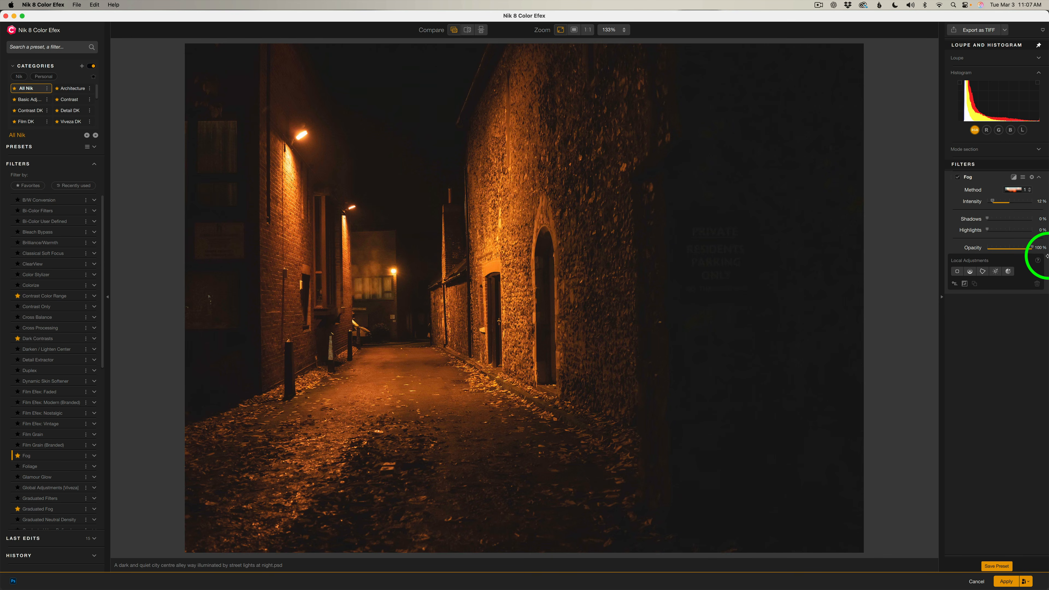
click(1028, 191)
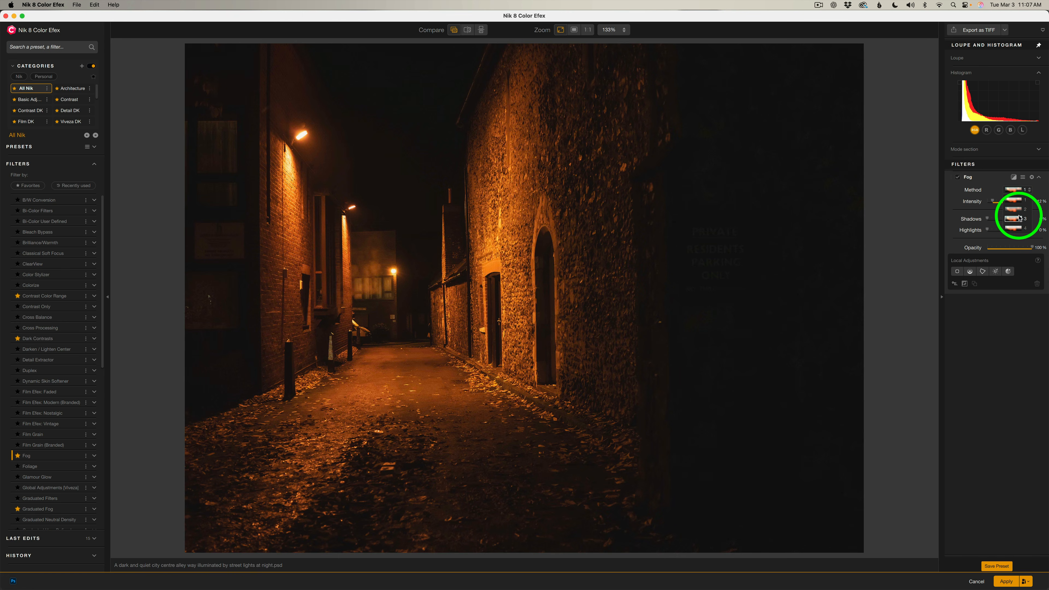
click(1019, 201)
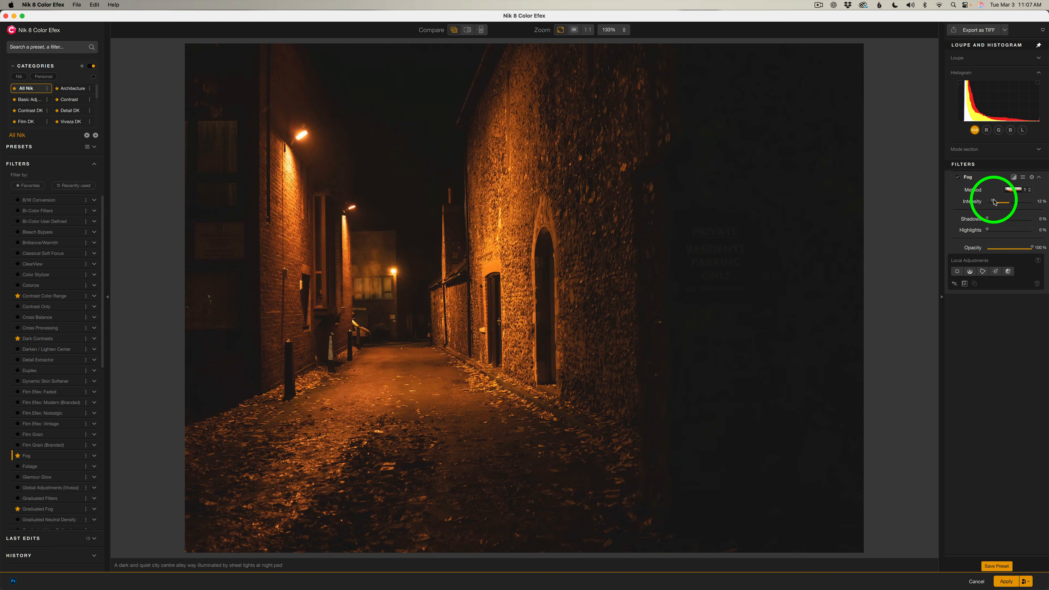
drag(994, 203, 998, 203)
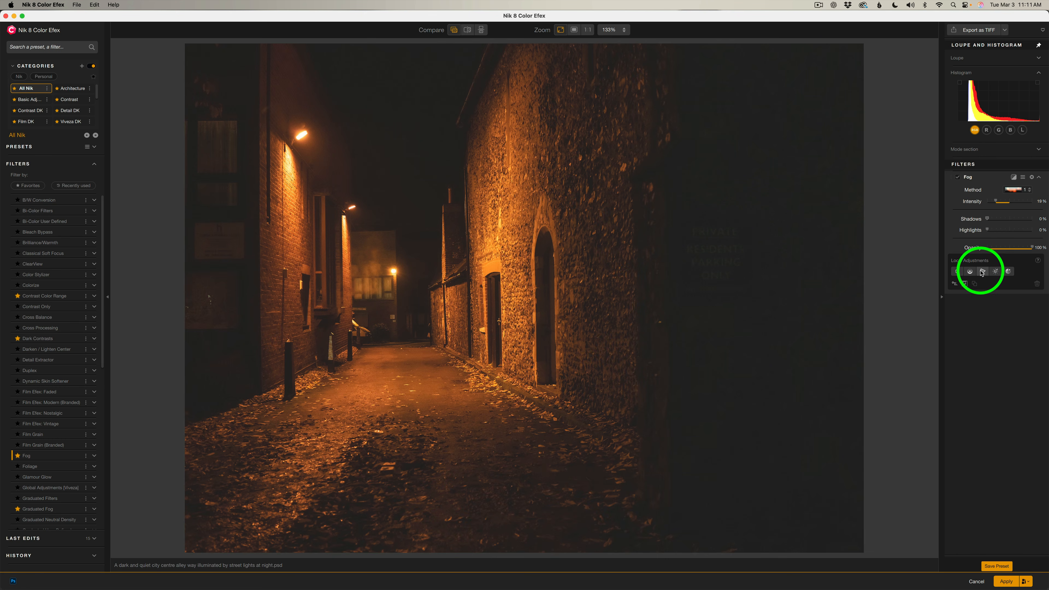
Step: Add a horizontal-gradient control line from the stone wall toward the dark wall on the right, with luminance and chrominance selectivity at 0%
click(970, 272)
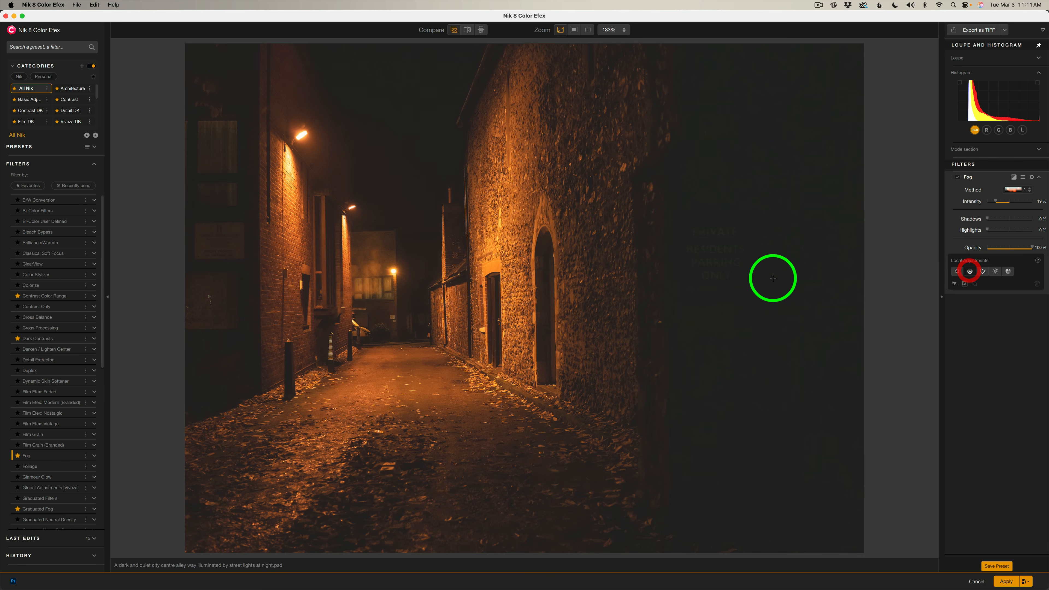
drag(582, 272, 736, 271)
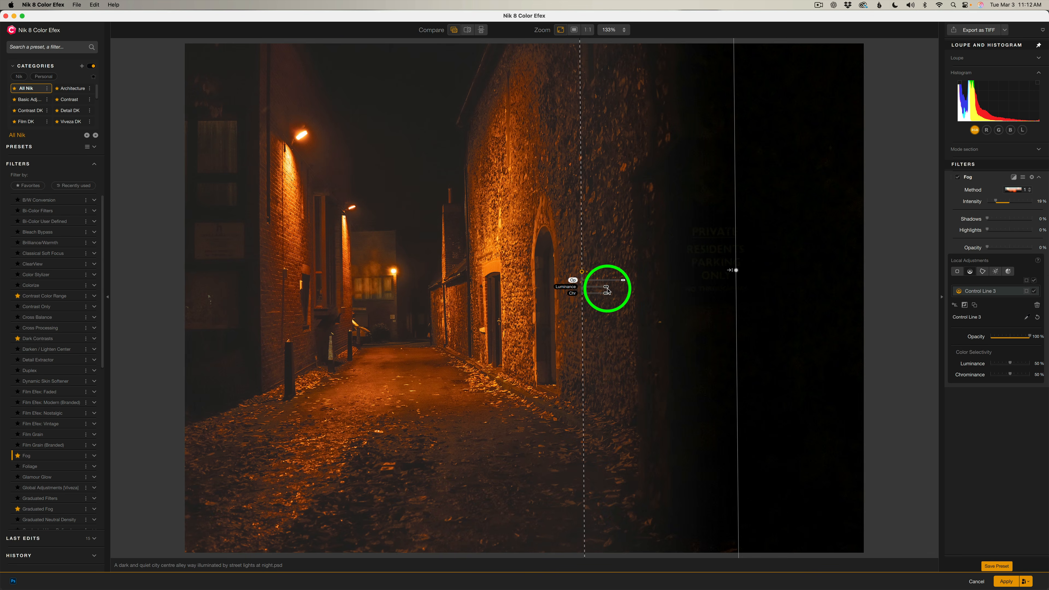
drag(607, 287, 581, 287)
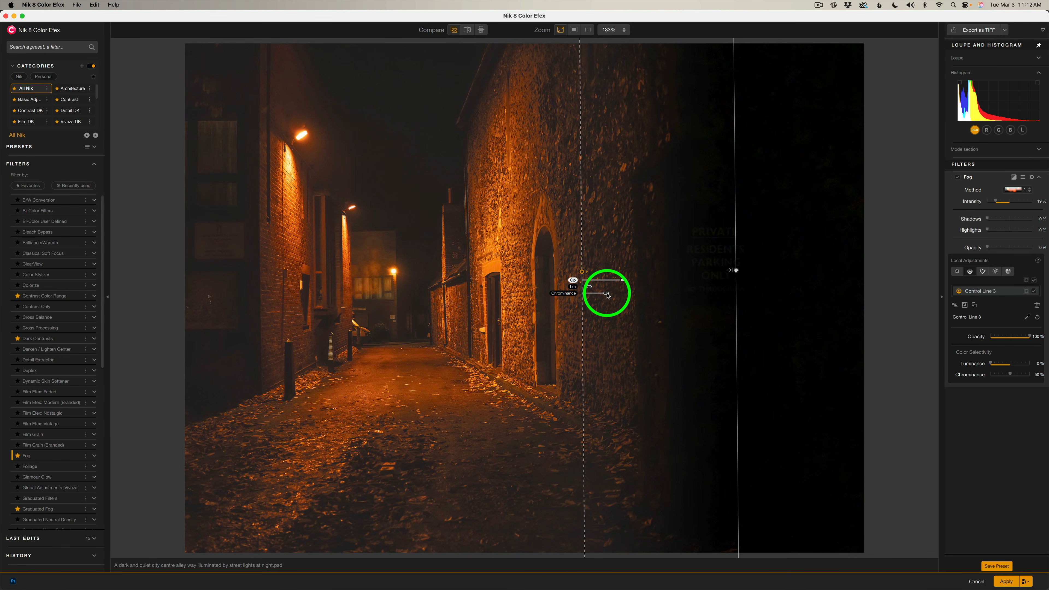
drag(607, 294, 583, 296)
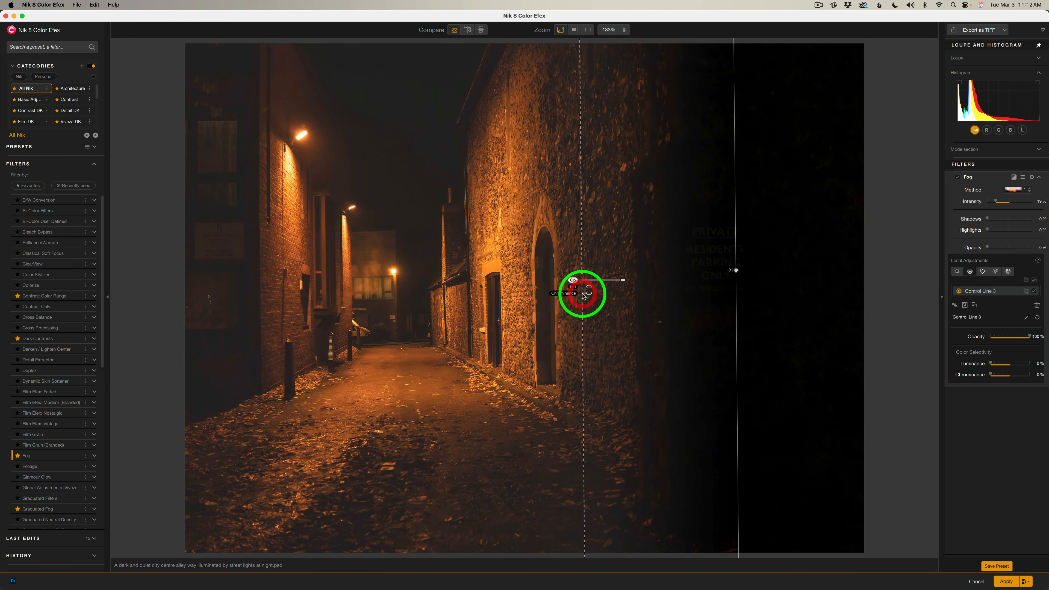
click(583, 296)
mouse_move(580, 274)
mouse_down()
mouse_move(597, 276)
mouse_move(577, 274)
mouse_up()
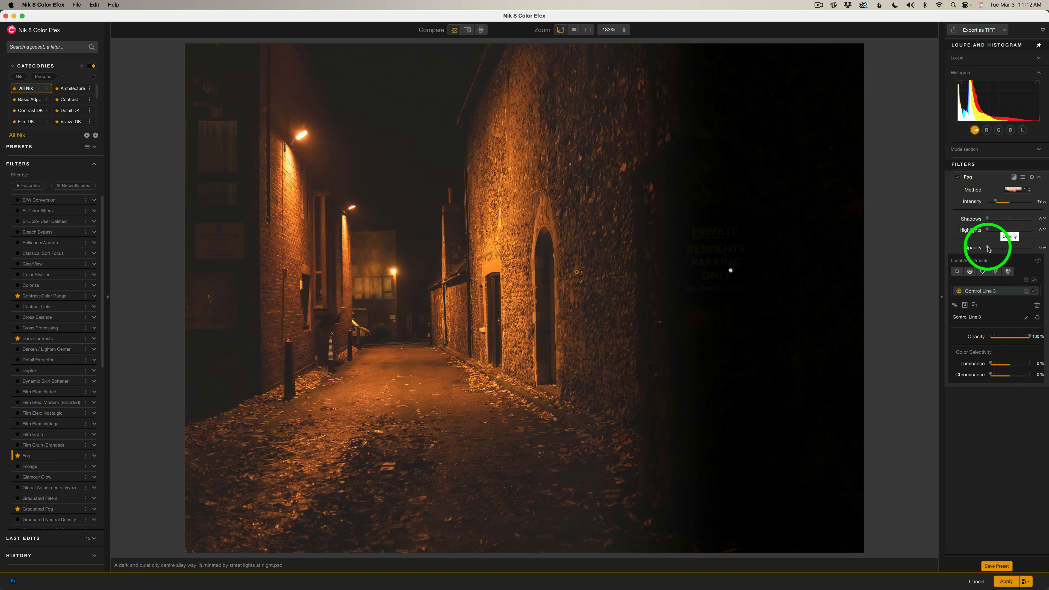
Step: Raise the Fog filter's overall opacity to 29% and compare the alley photo with Fog off and on
drag(988, 248, 997, 249)
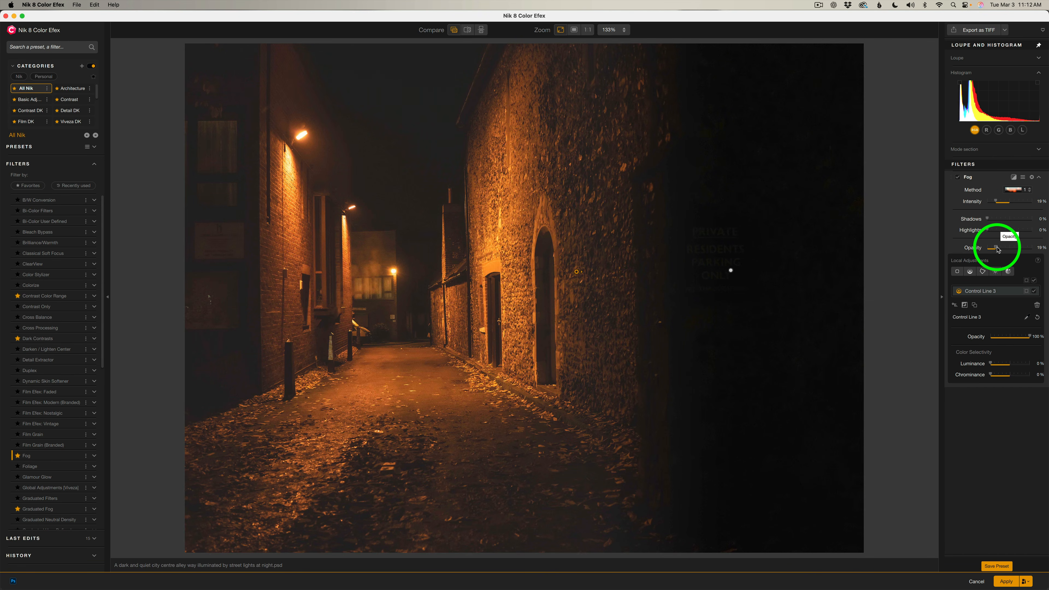
drag(997, 249, 1002, 250)
click(957, 178)
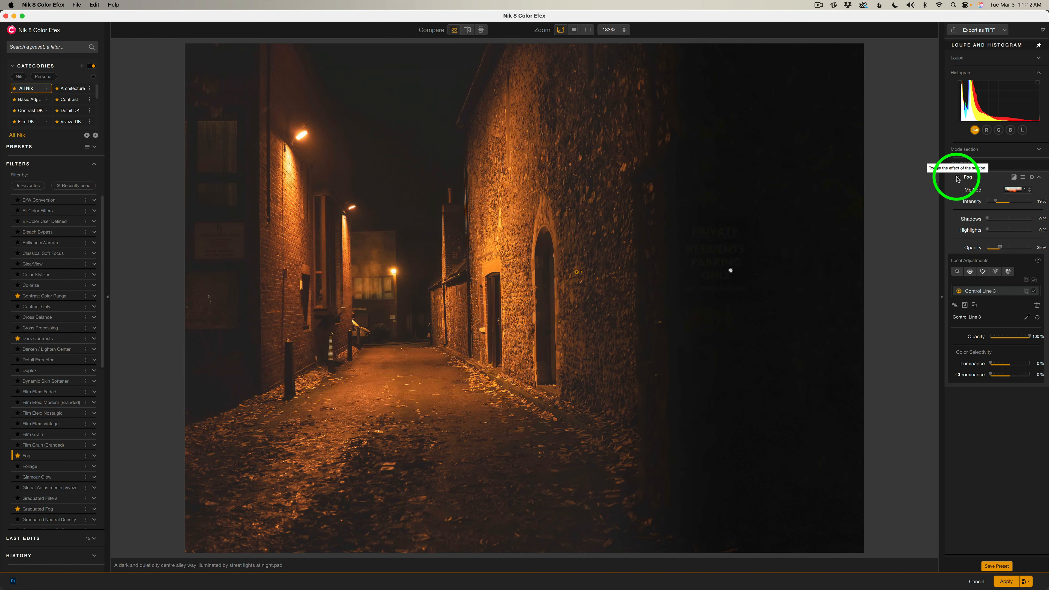
click(957, 177)
click(957, 178)
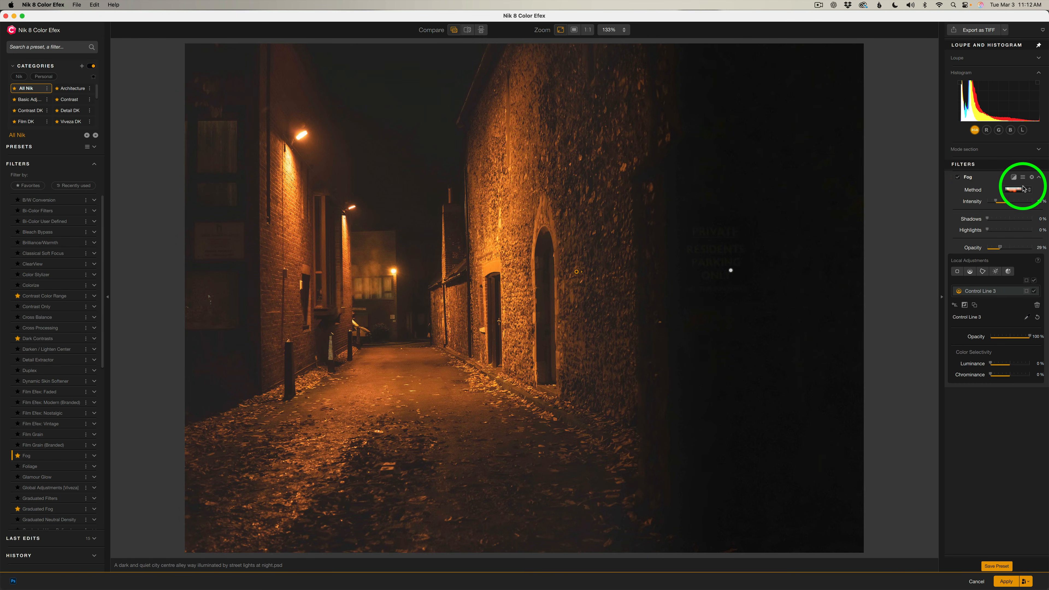
Step: Lower the Fog intensity to 13% and check the alley photo with the filter off and on
drag(996, 202, 995, 202)
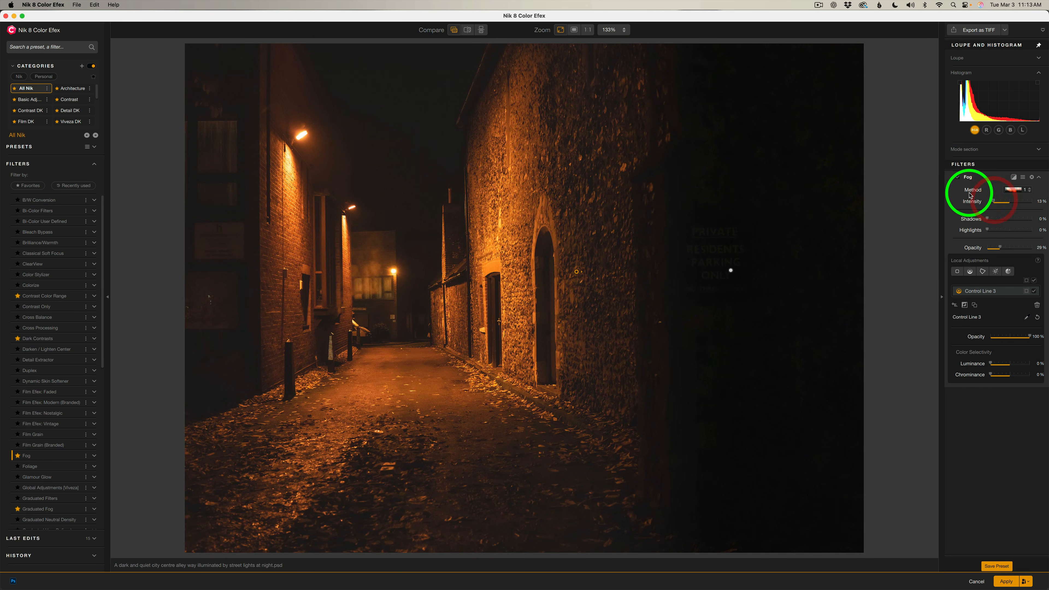
click(958, 178)
click(958, 178)
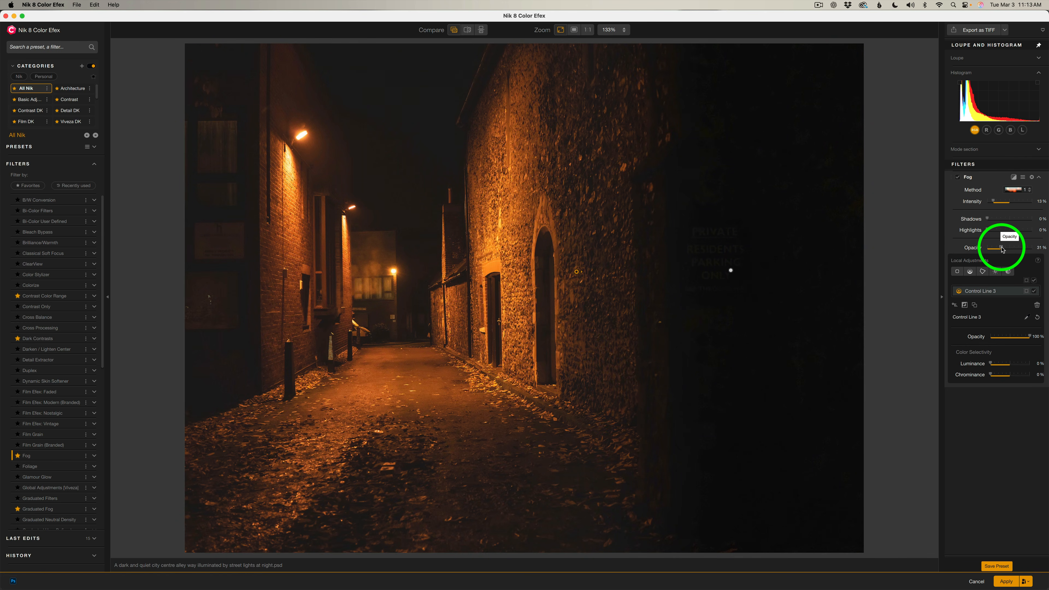
Step: Raise the Fog filter's overall opacity to 33% and compare the alley photo with and without the effect
drag(1000, 249, 1002, 249)
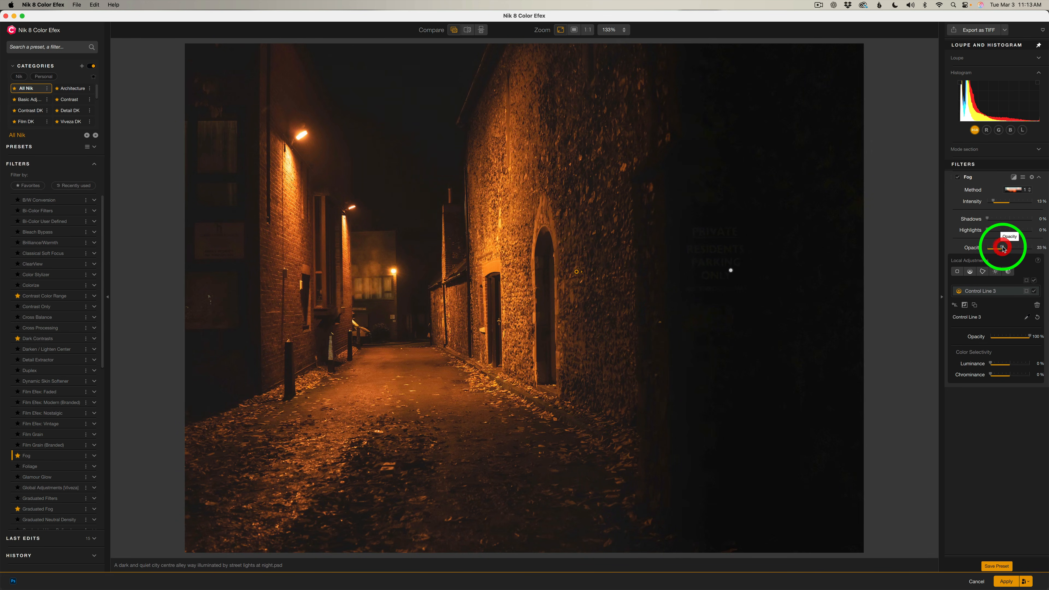
click(958, 178)
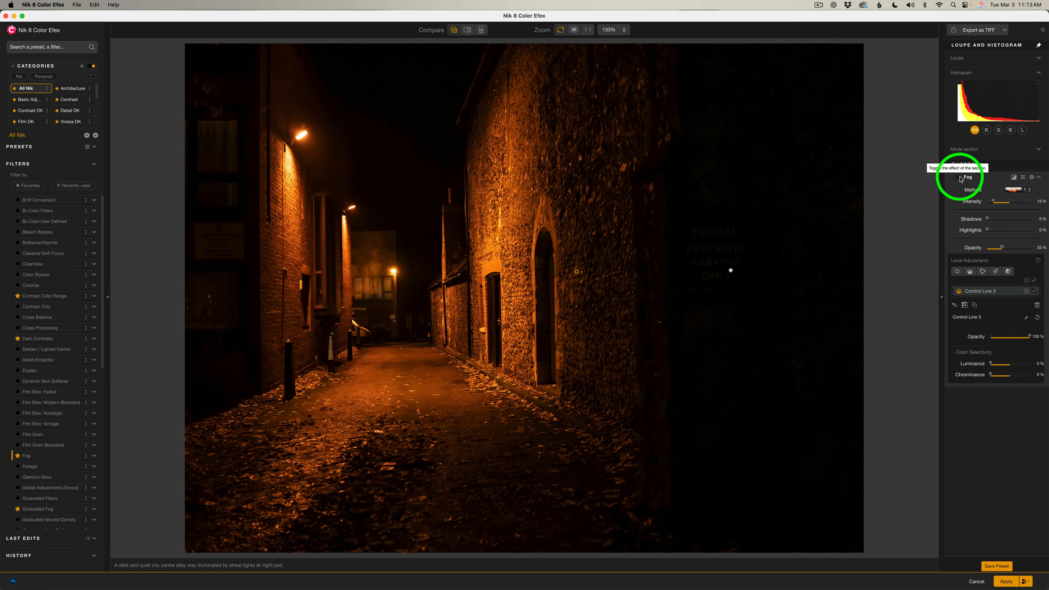
click(958, 177)
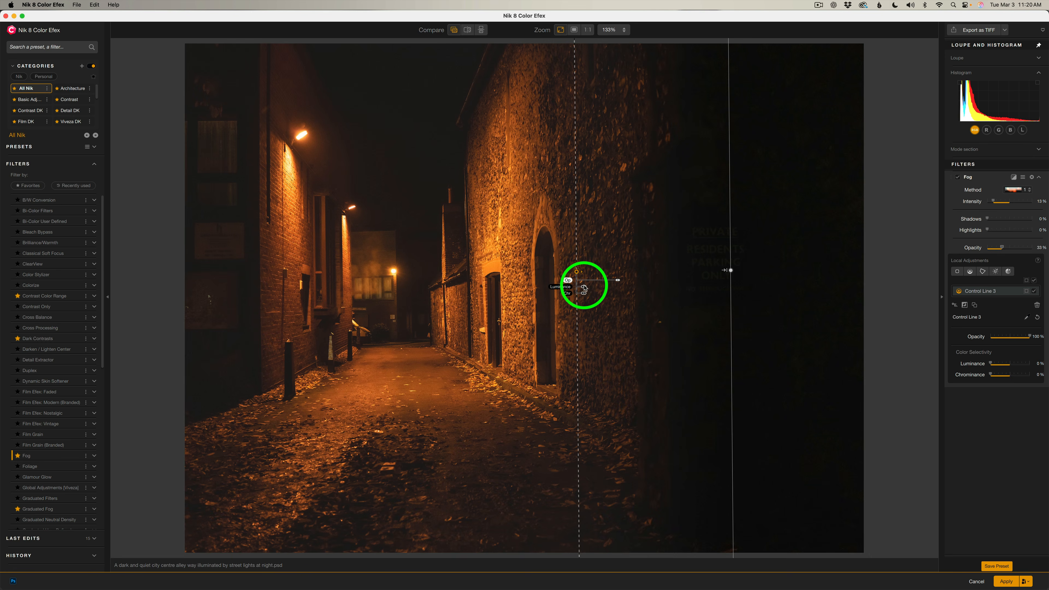
Step: Try luminance selectivity of 63% and chrominance selectivity of 61% while viewing the control line's mask, and return both to 0%
drag(584, 288, 605, 295)
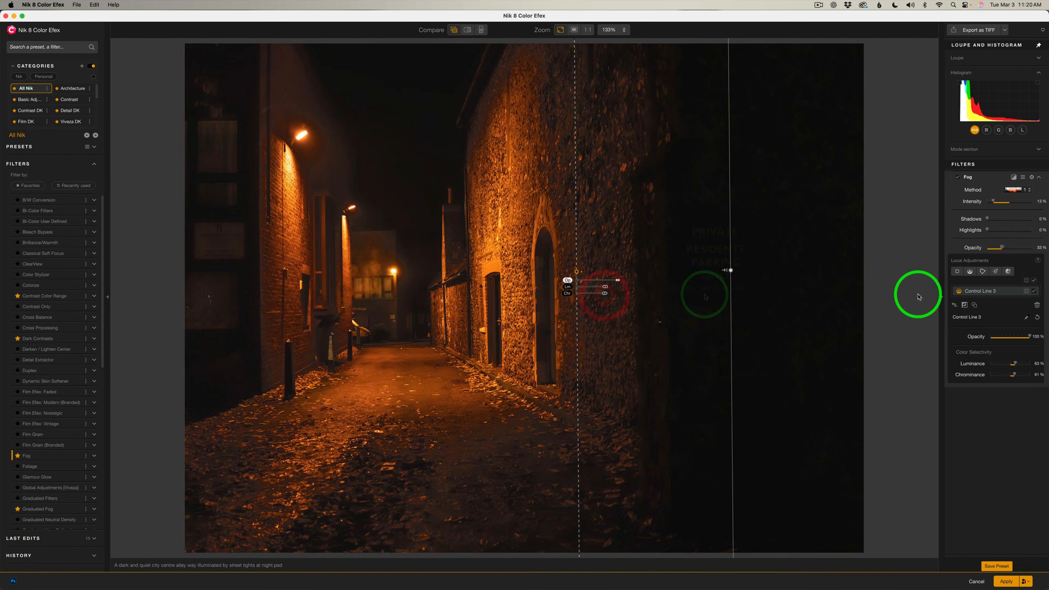
click(1025, 292)
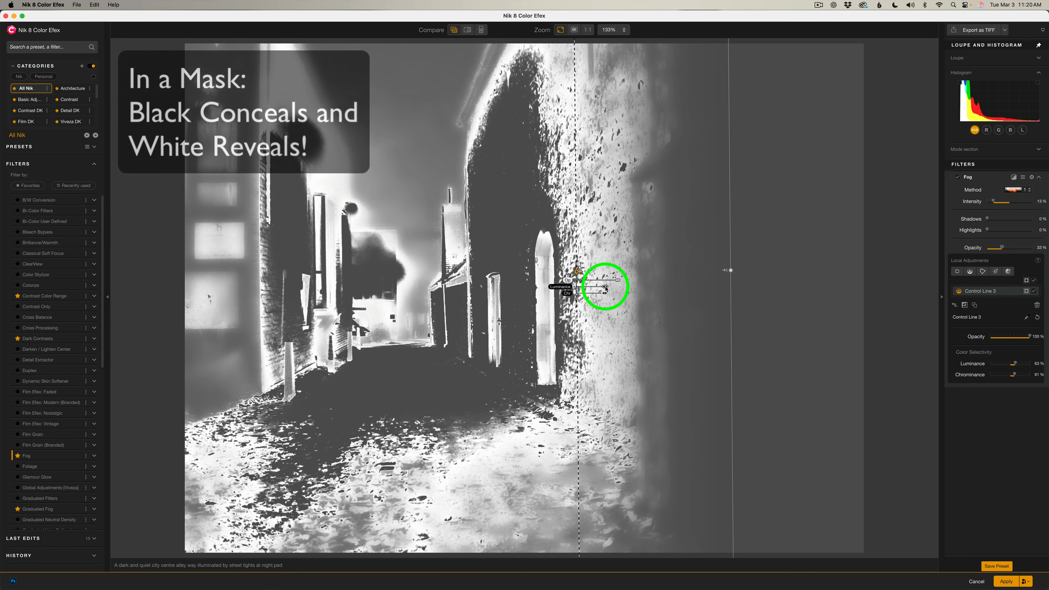
drag(605, 288, 573, 295)
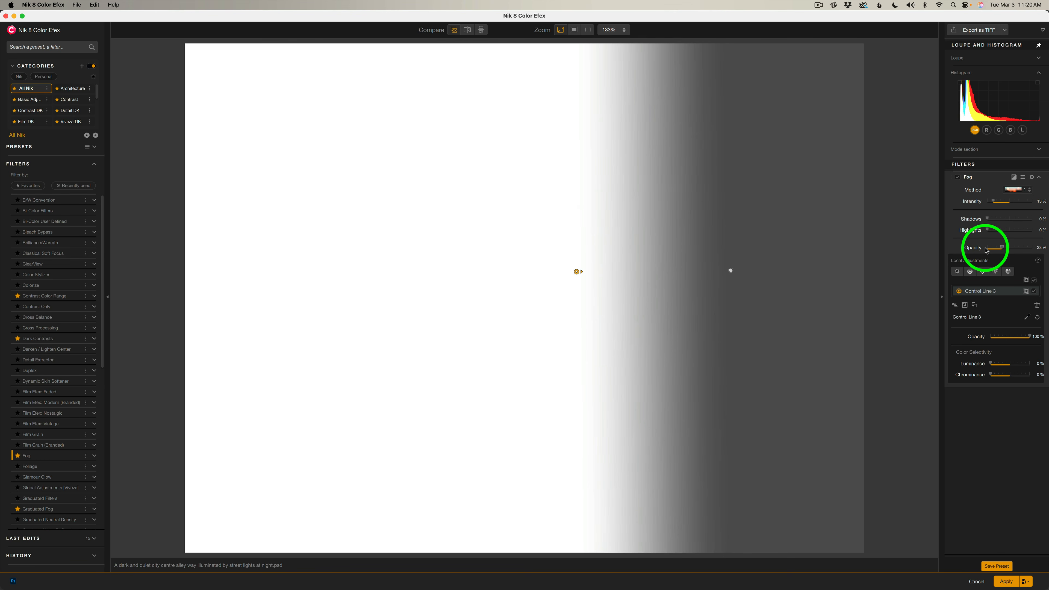
click(1027, 291)
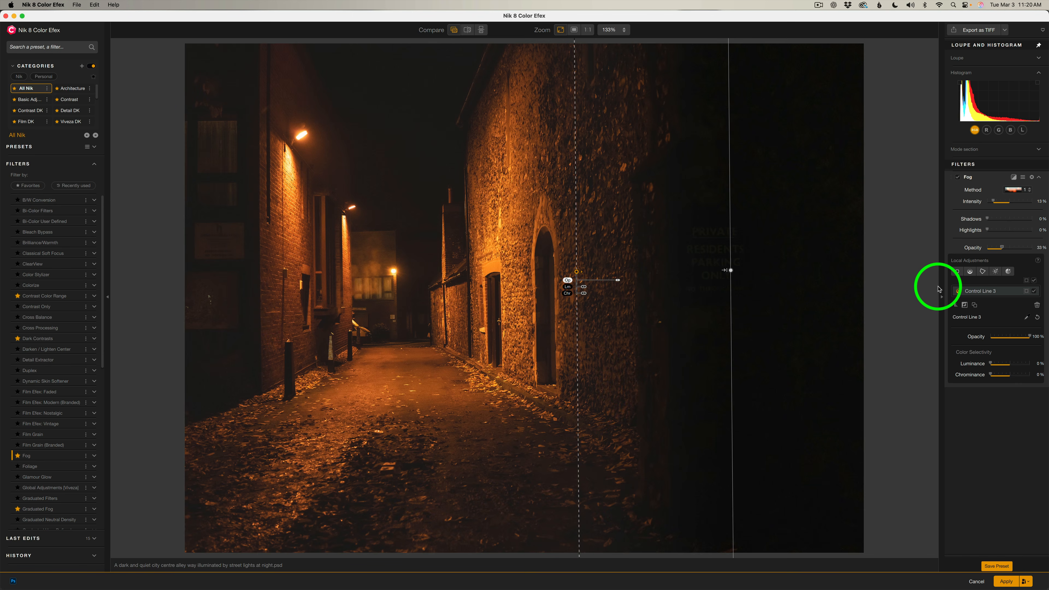
Step: Toggle Fog off and on to compare the final alley photo with the original
click(958, 178)
click(958, 178)
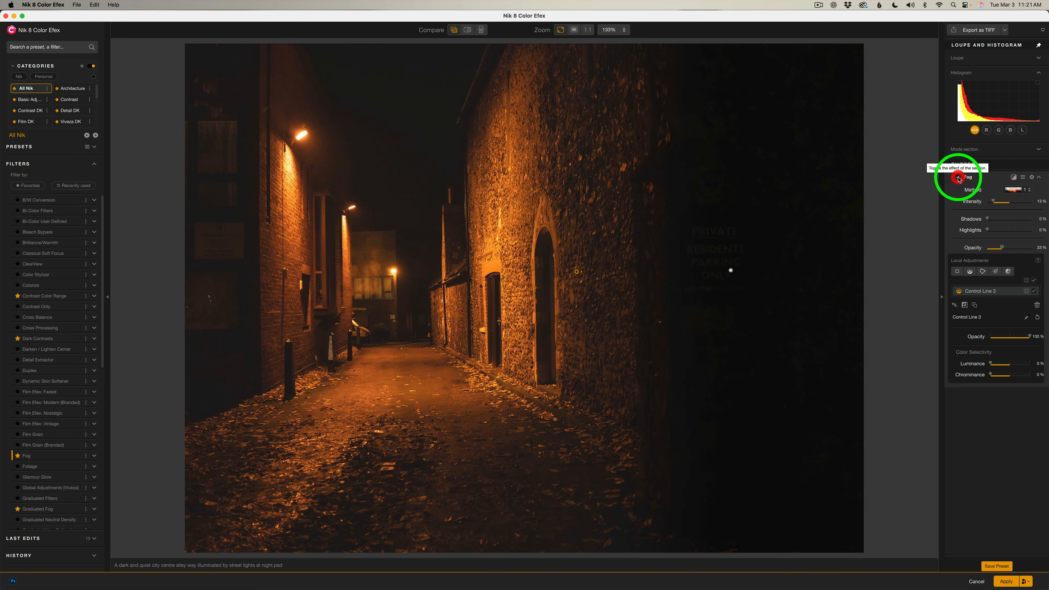